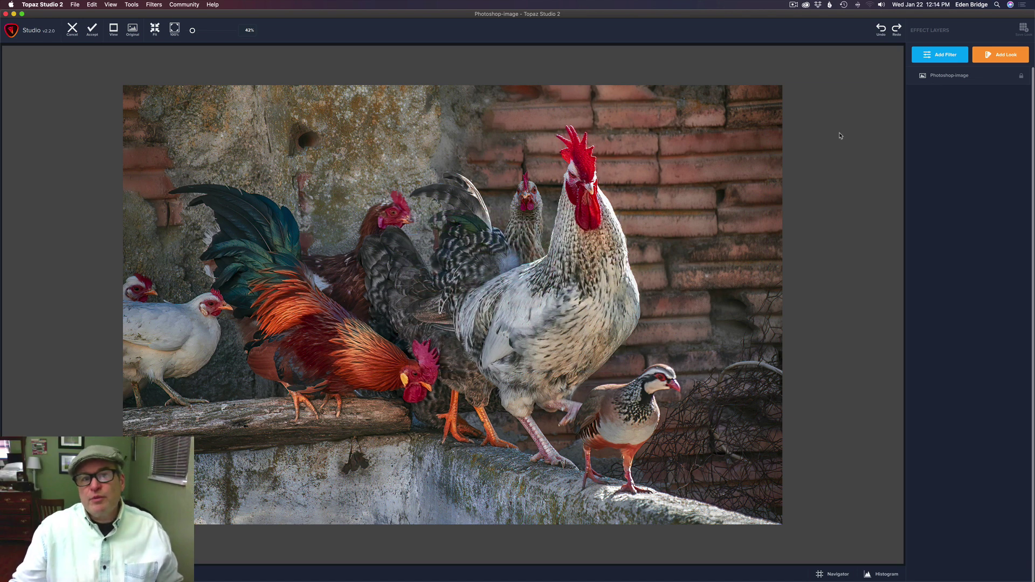
# Add AI Clear (Remove Noise Auto, Sharpness Low, Recover Details 0.10) and compare with the original
pyautogui.click(947, 57)
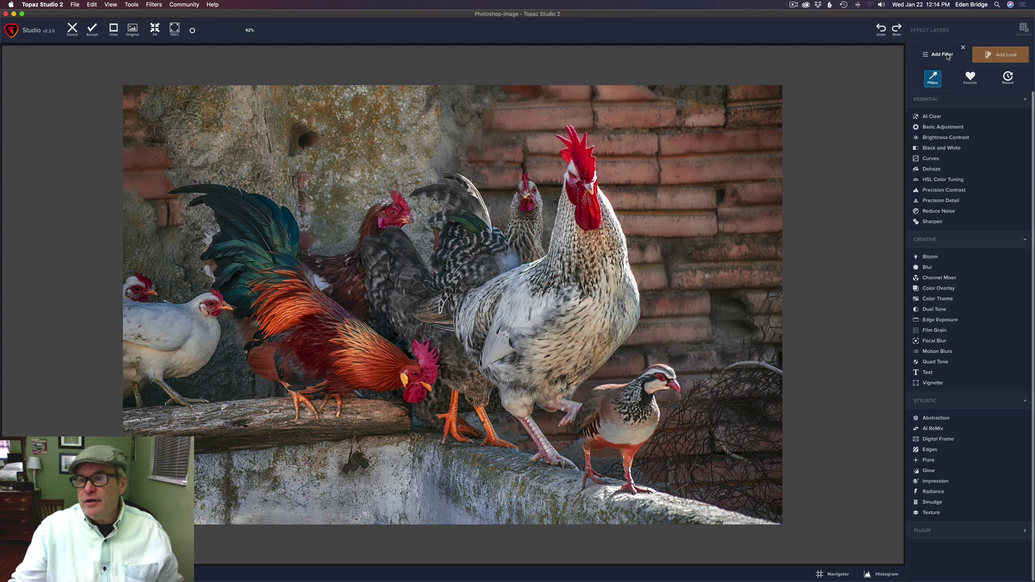
pyautogui.click(933, 117)
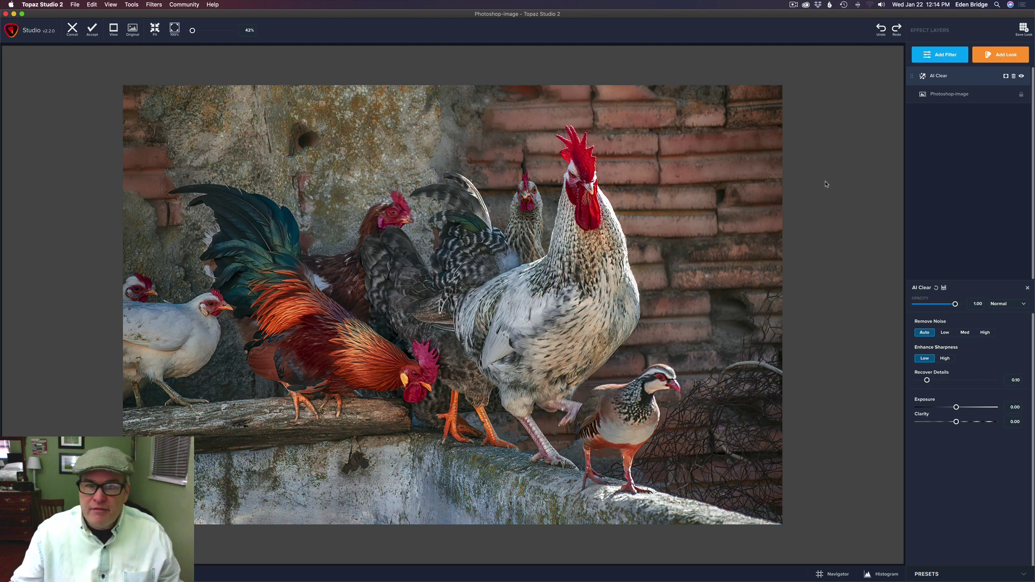
pyautogui.press('\\')
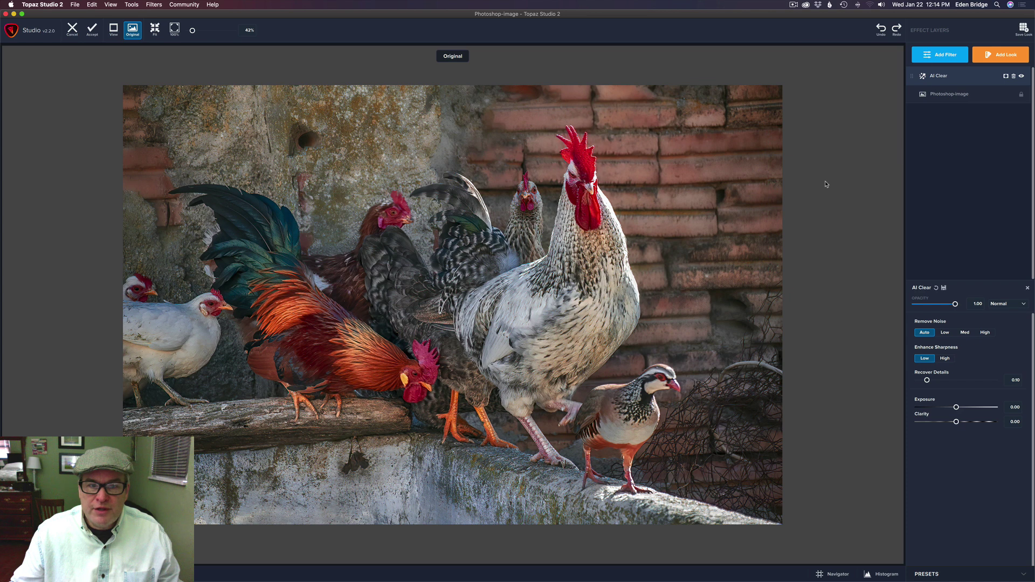
pyautogui.press('\\')
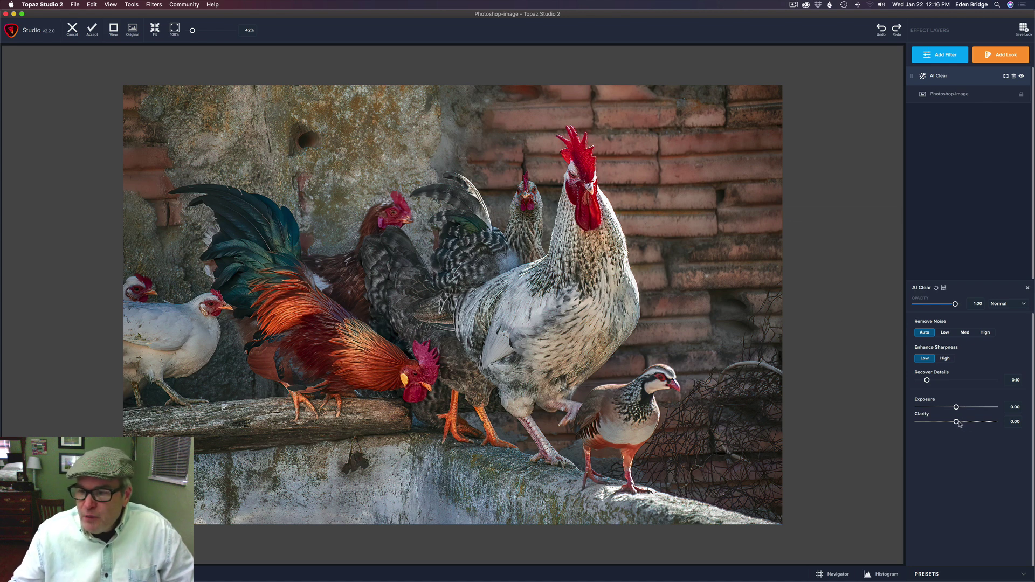
pyautogui.moveTo(957, 422)
pyautogui.mouseDown()
pyautogui.moveTo(977, 424)
pyautogui.moveTo(948, 423)
pyautogui.mouseUp()
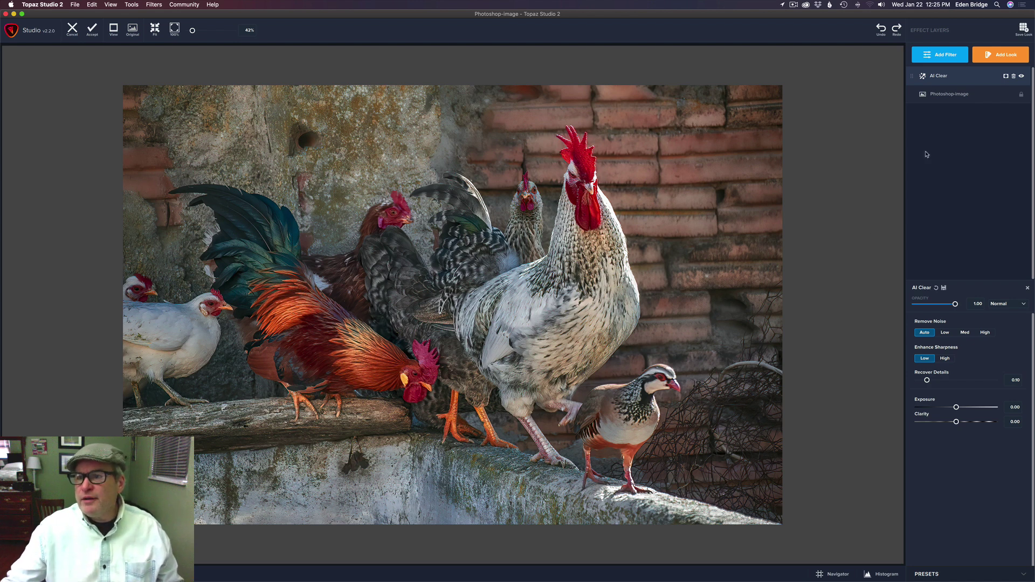
# Add a Curves layer with an S-curve lifting highlights and lowering shadows, then toggle it off and on
pyautogui.click(954, 56)
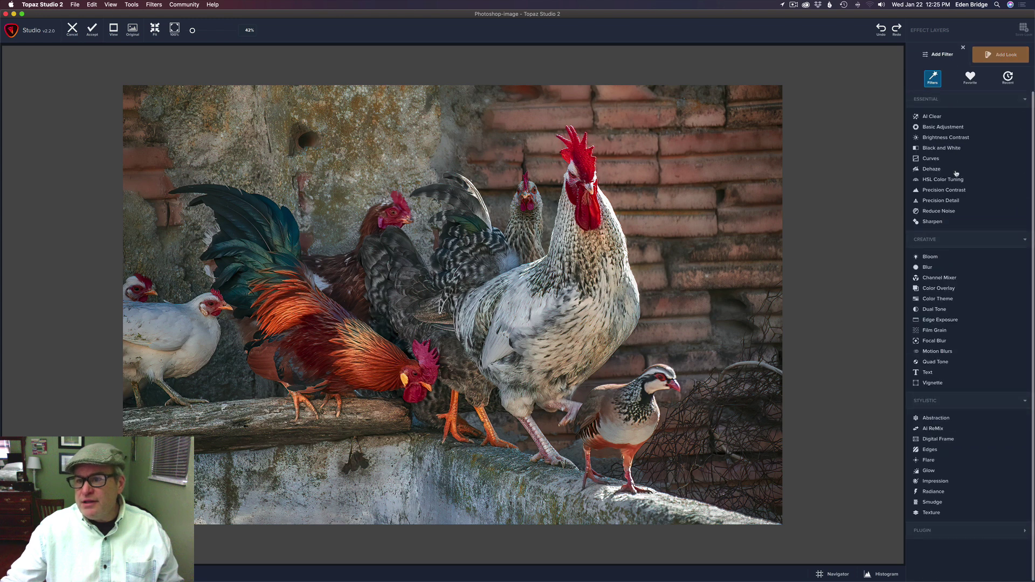
pyautogui.click(940, 159)
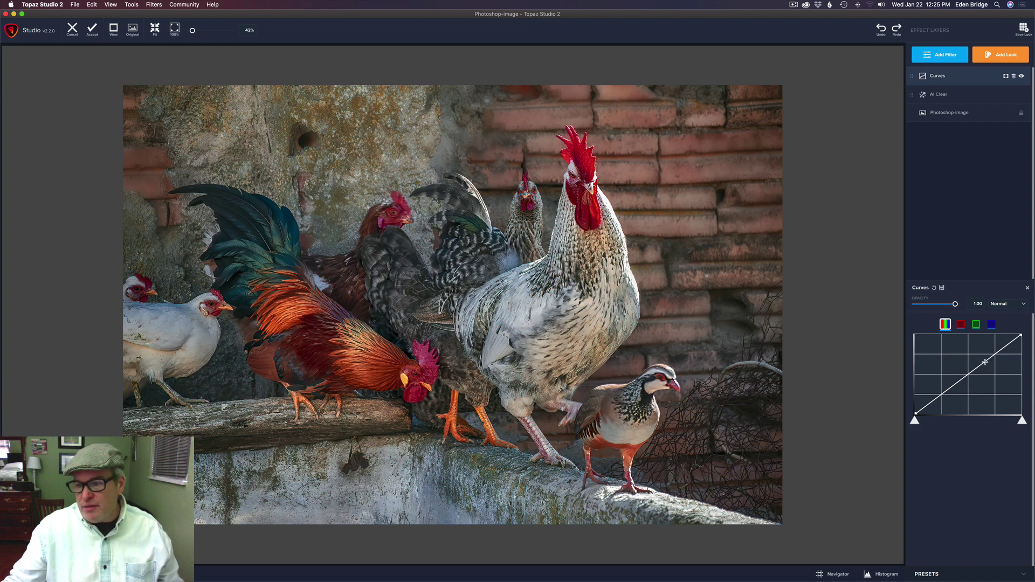
pyautogui.moveTo(985, 362); pyautogui.dragTo(991, 351)
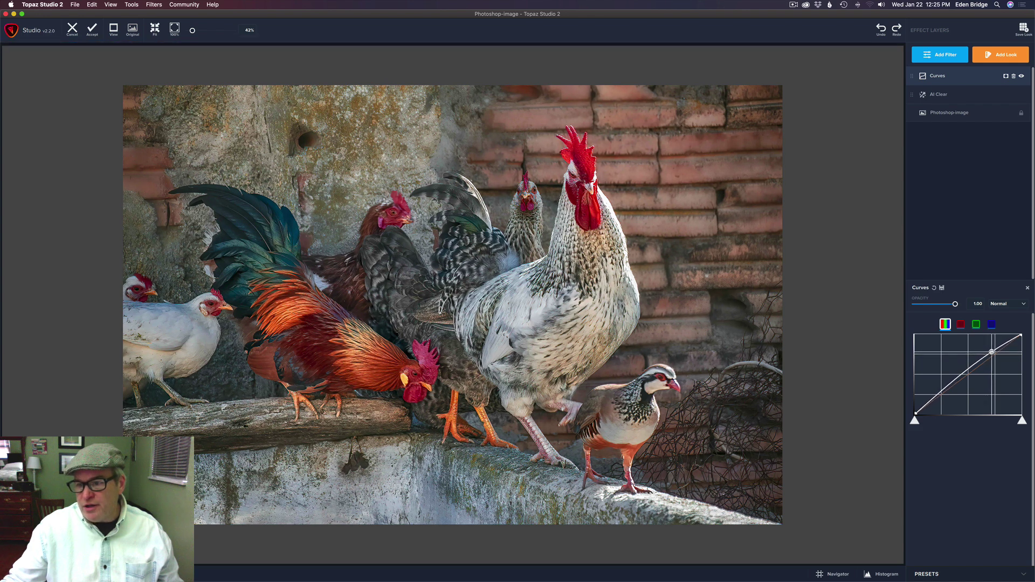
pyautogui.click(946, 386)
pyautogui.moveTo(946, 386); pyautogui.dragTo(947, 393)
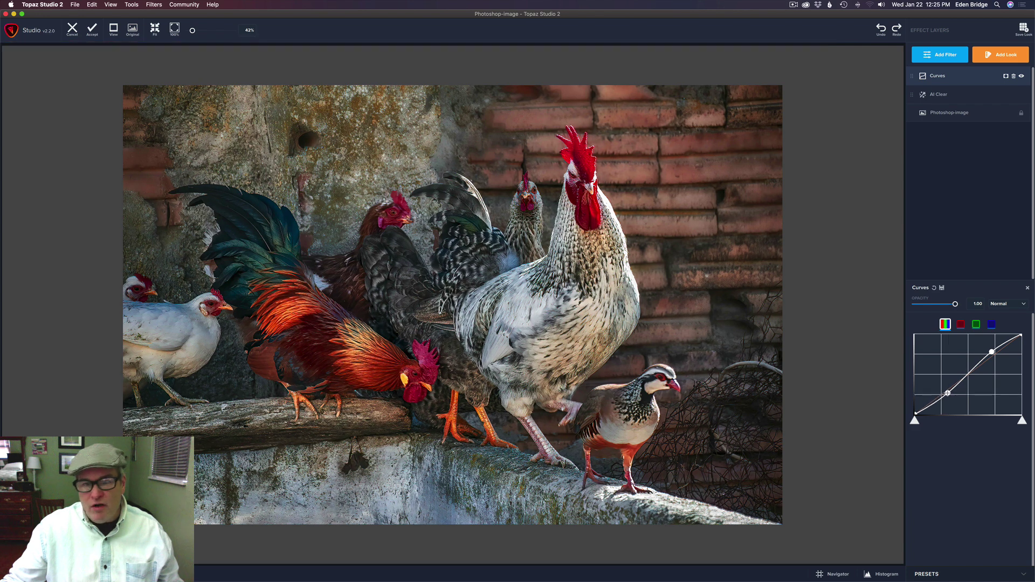
pyautogui.click(1023, 77)
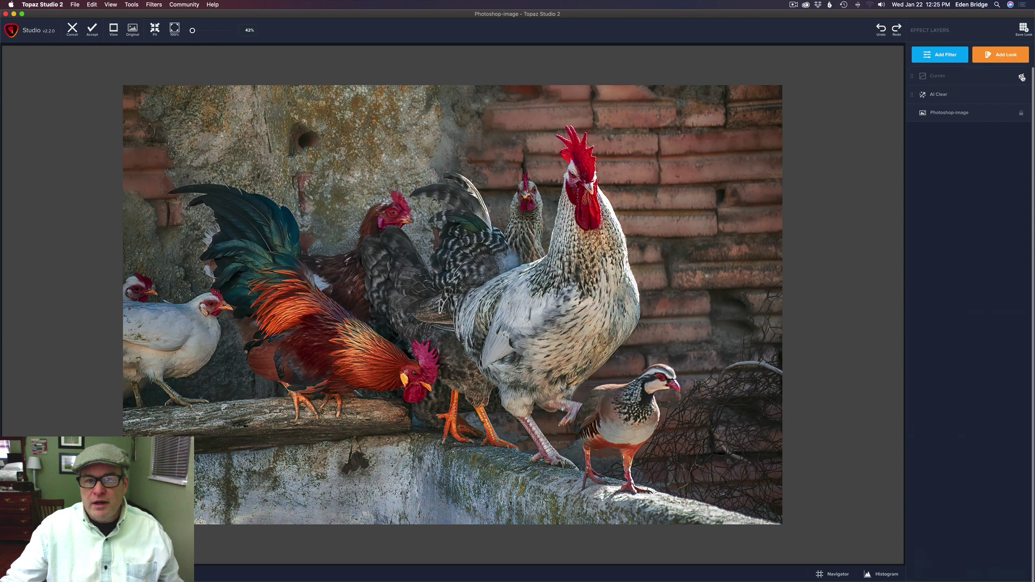
pyautogui.click(1022, 77)
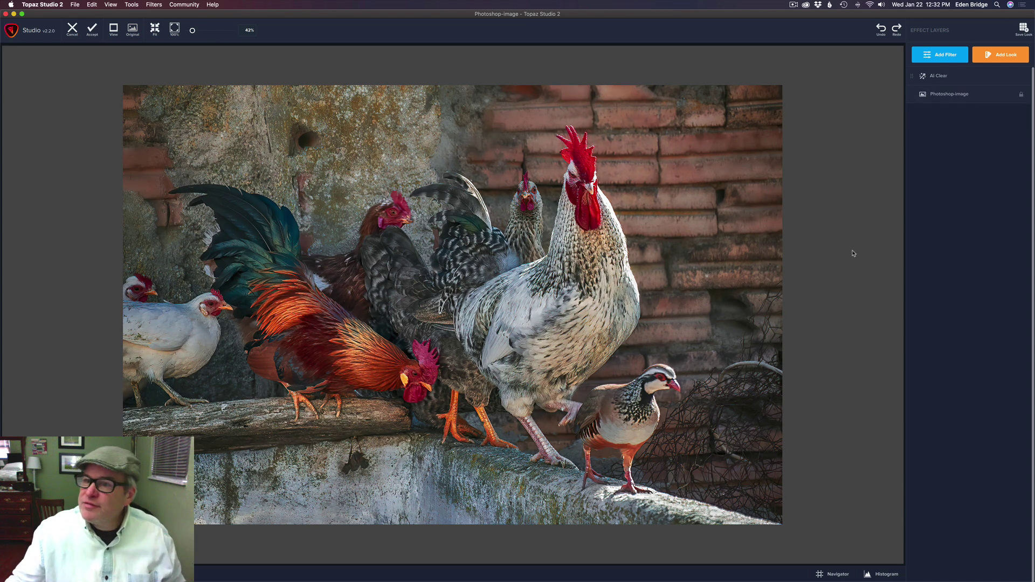
# Add a Precision Contrast layer above AI Clear, with every slider starting at 0.00
pyautogui.click(949, 56)
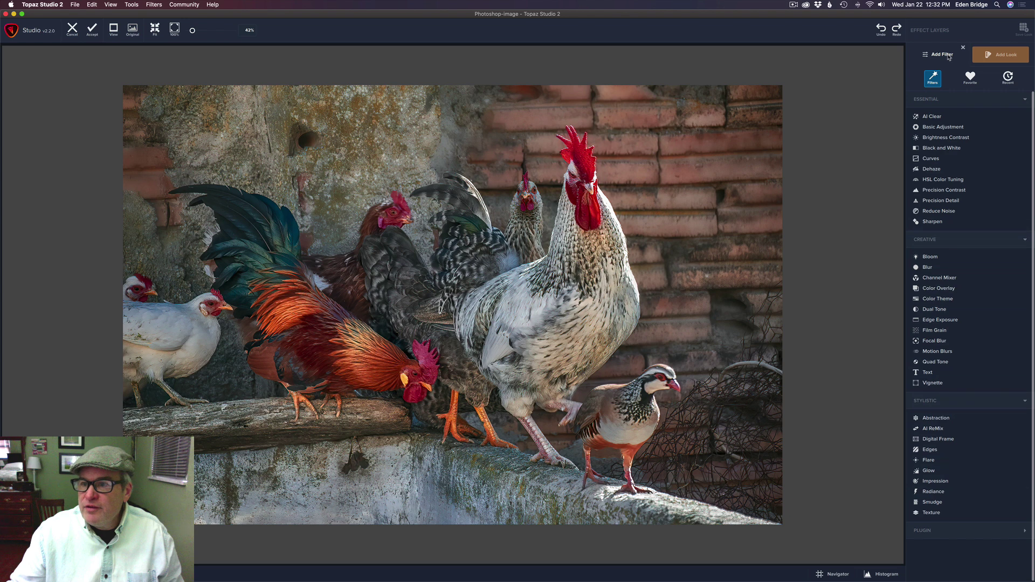
pyautogui.click(949, 190)
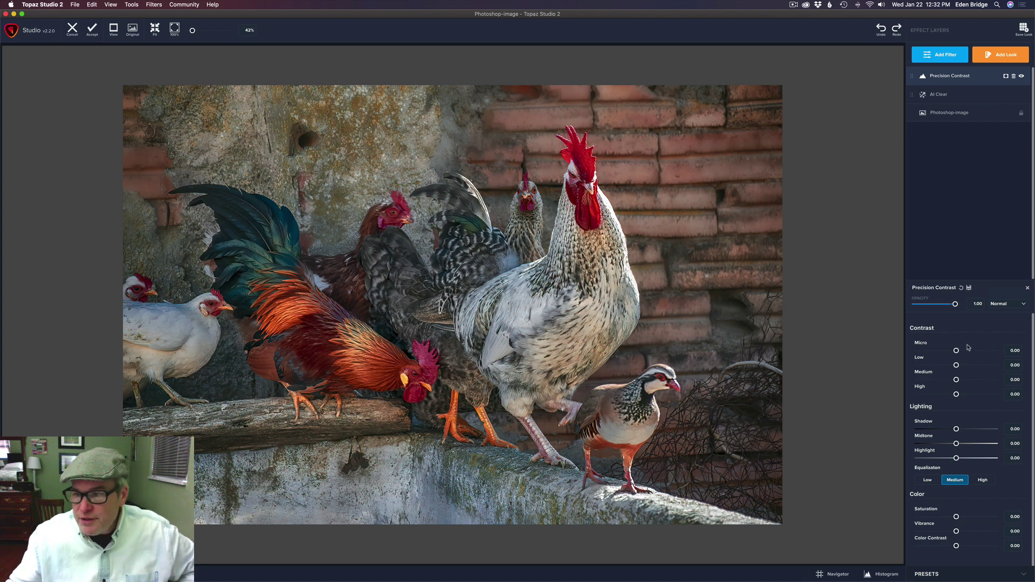
pyautogui.moveTo(957, 352); pyautogui.dragTo(996, 353)
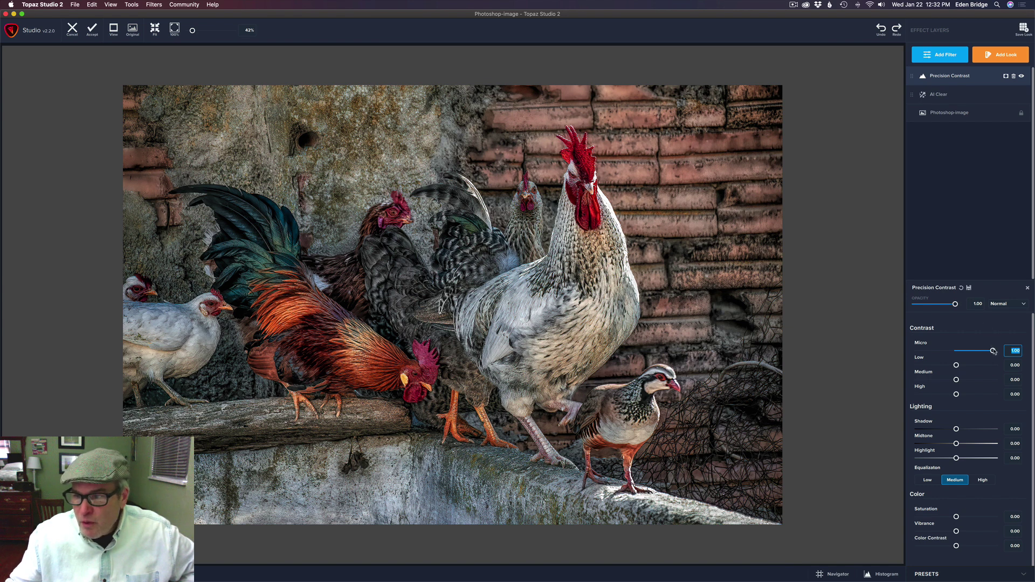
pyautogui.moveTo(993, 352); pyautogui.dragTo(928, 351)
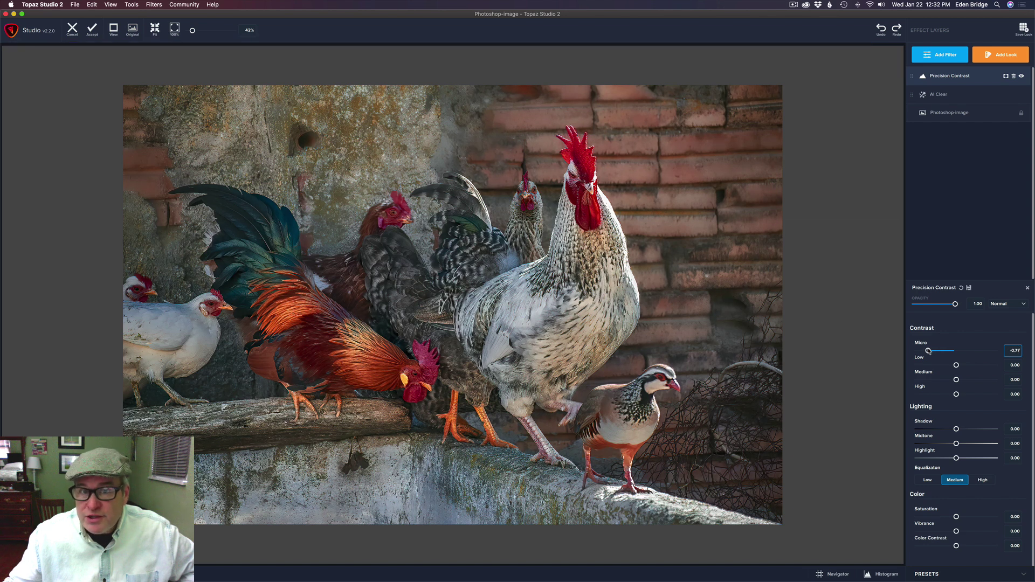
pyautogui.moveTo(929, 351); pyautogui.dragTo(928, 350)
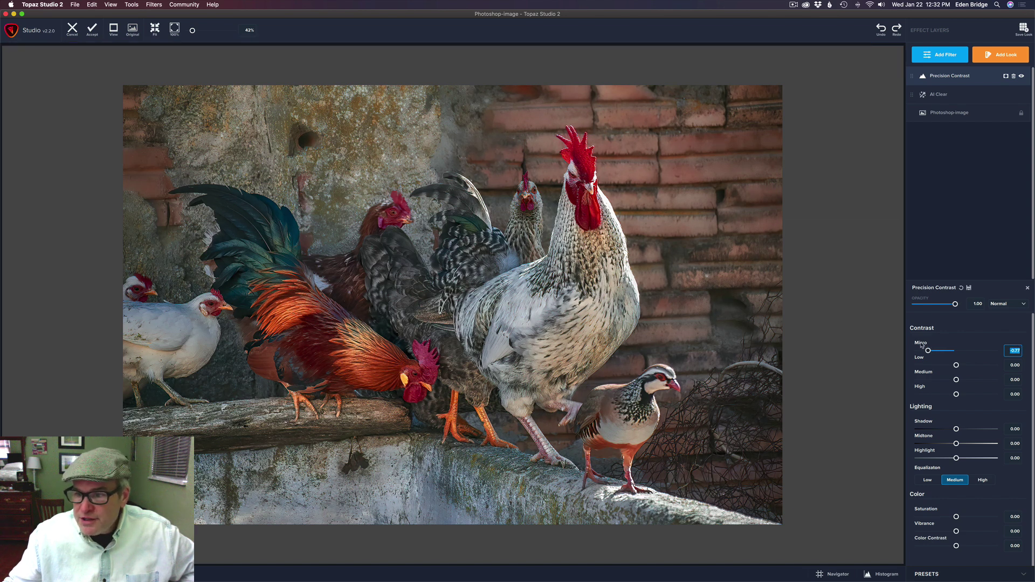
pyautogui.doubleClick(921, 344)
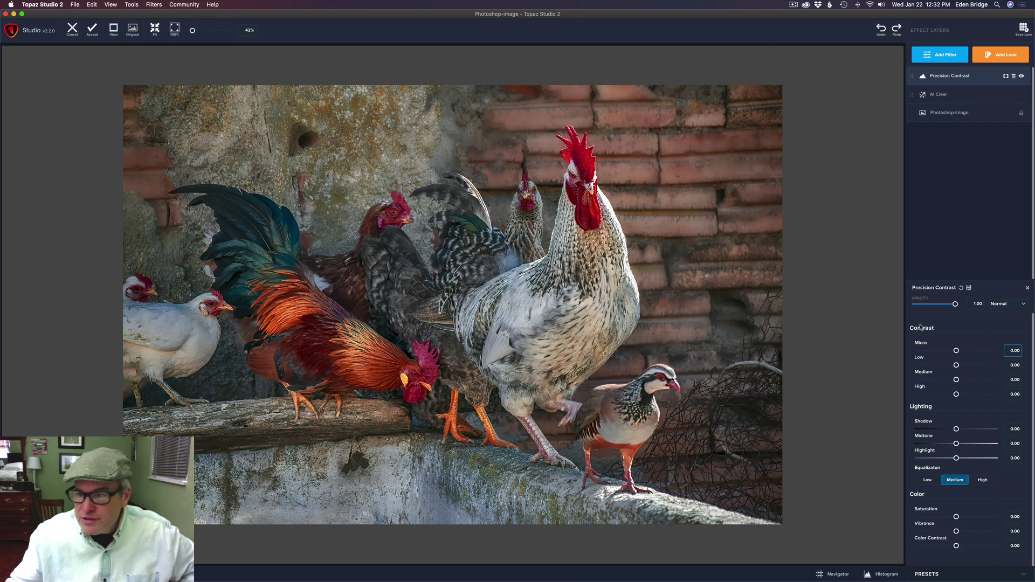
# Try Low contrast at 0.44, 0.54 and negative values, then reset it to 0.00
pyautogui.moveTo(958, 367); pyautogui.dragTo(973, 367)
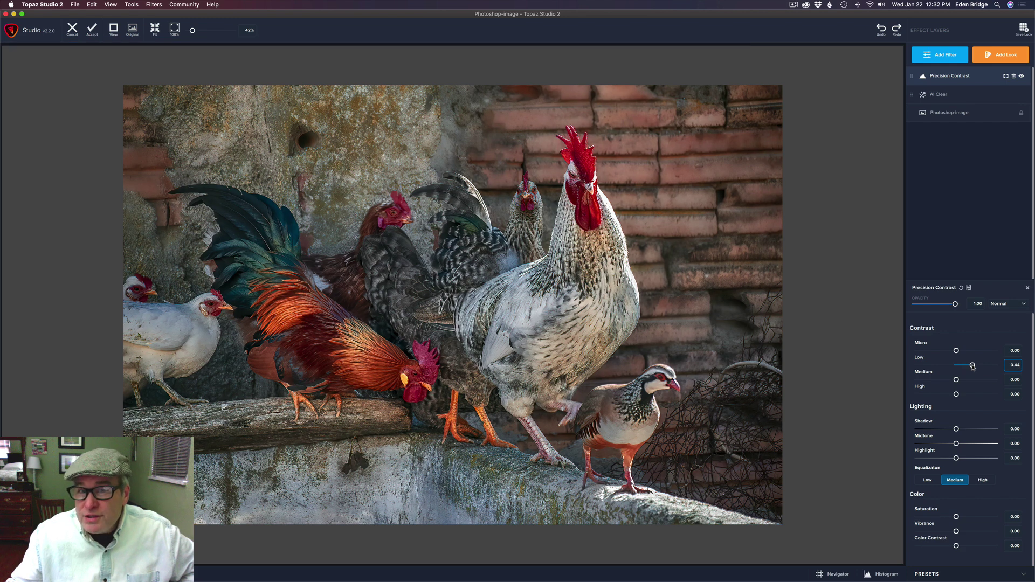
pyautogui.moveTo(974, 367); pyautogui.dragTo(986, 367)
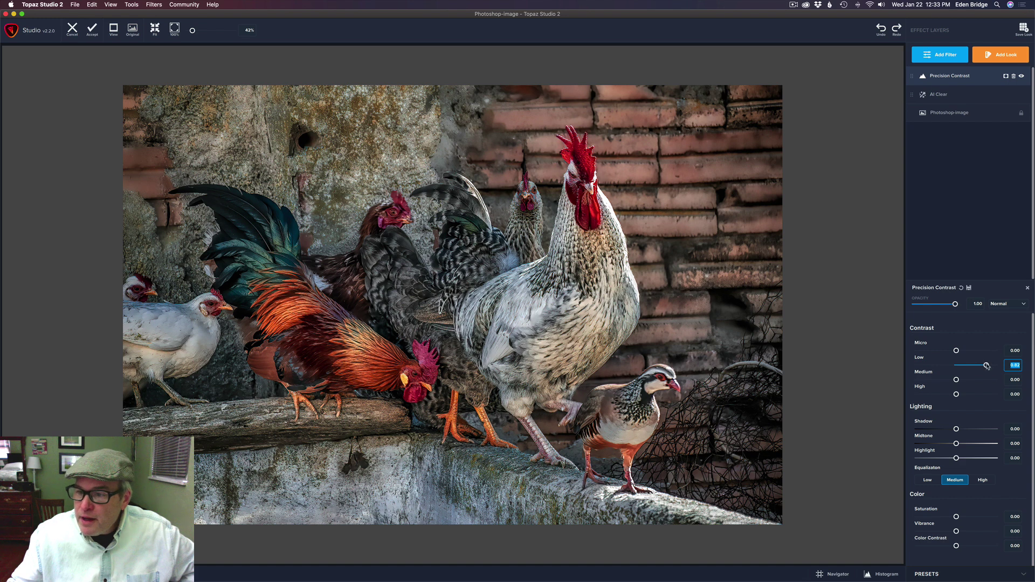
pyautogui.moveTo(986, 365); pyautogui.dragTo(951, 365)
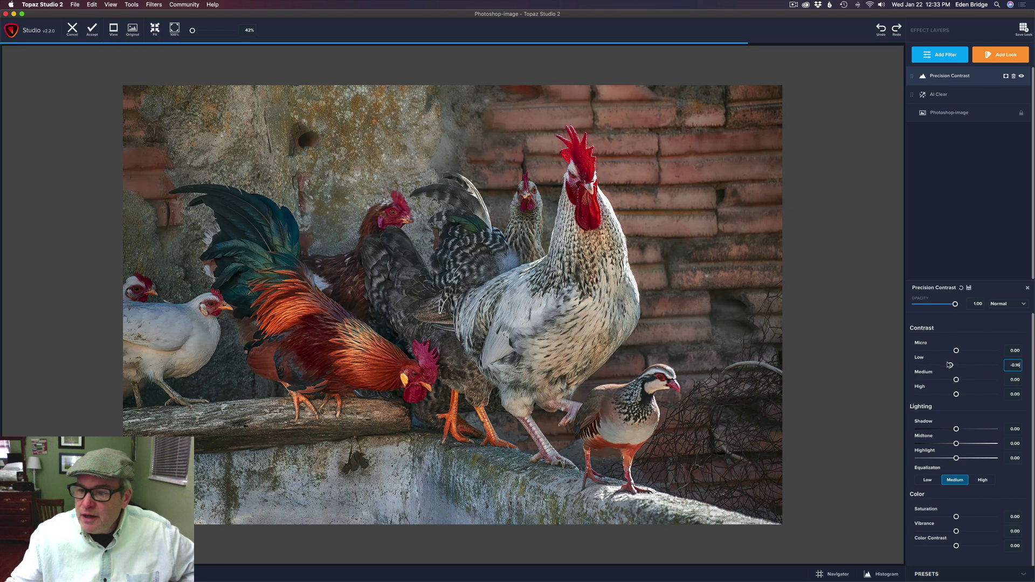
pyautogui.doubleClick(920, 358)
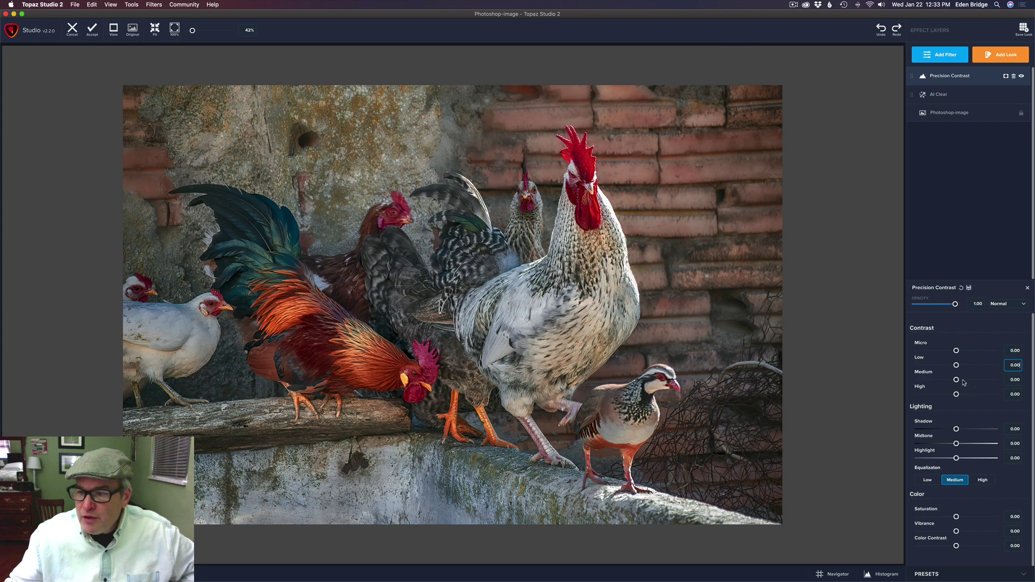
# Try Medium and High contrast values, then reset both back to 0.00
pyautogui.moveTo(957, 380); pyautogui.dragTo(986, 382)
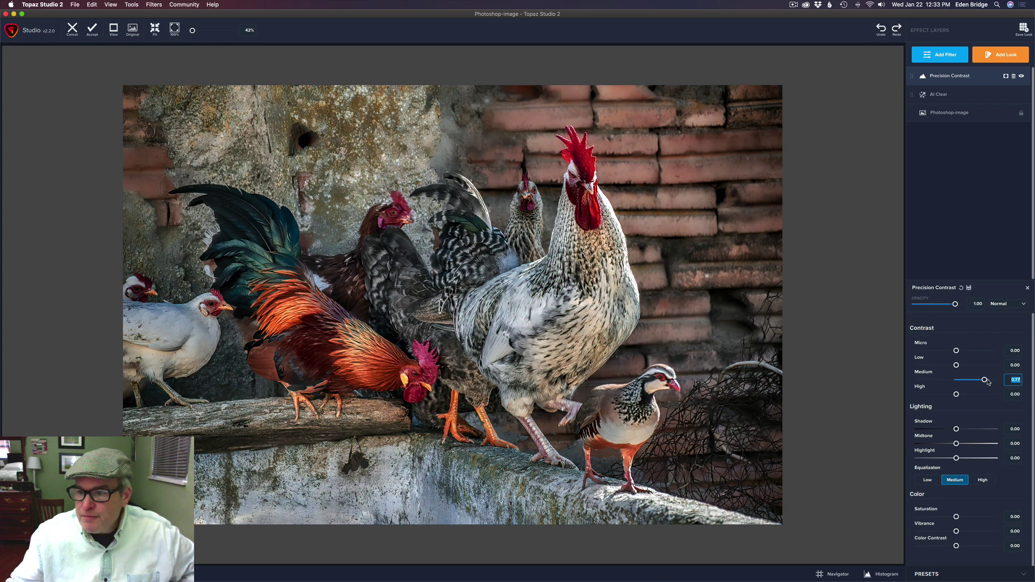
pyautogui.moveTo(984, 381); pyautogui.dragTo(930, 380)
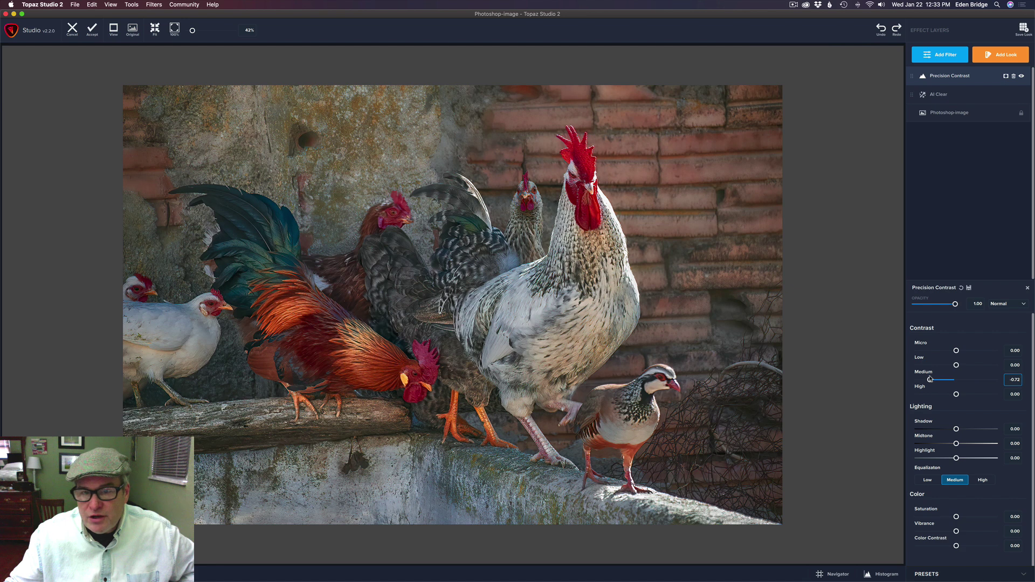
pyautogui.doubleClick(925, 374)
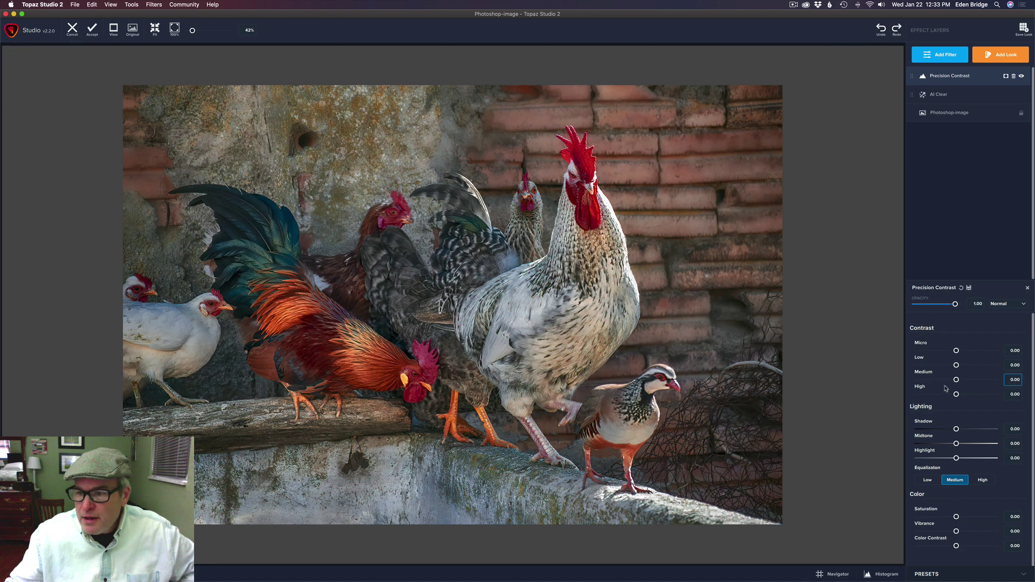
pyautogui.moveTo(957, 394); pyautogui.dragTo(924, 394)
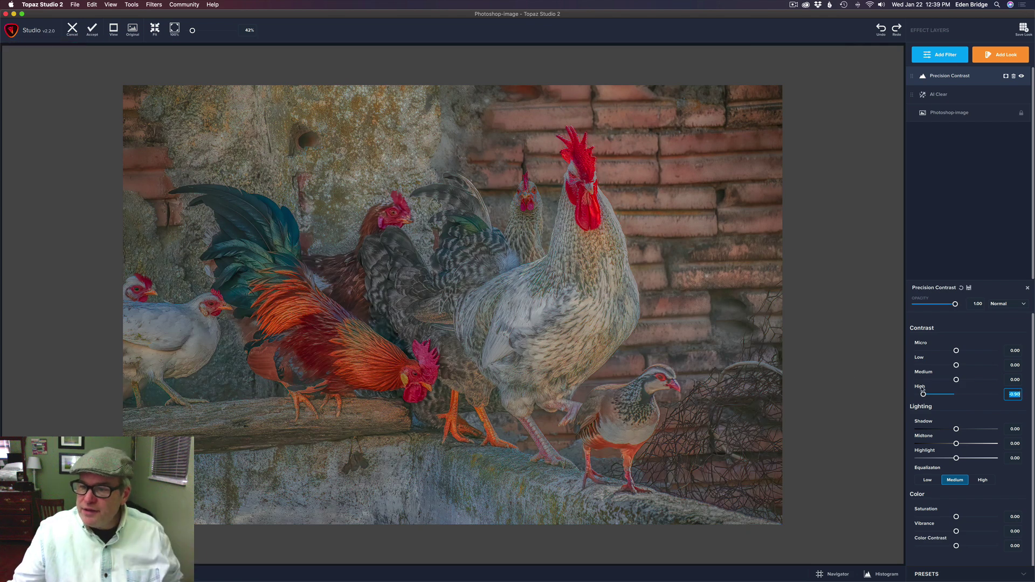
pyautogui.doubleClick(922, 389)
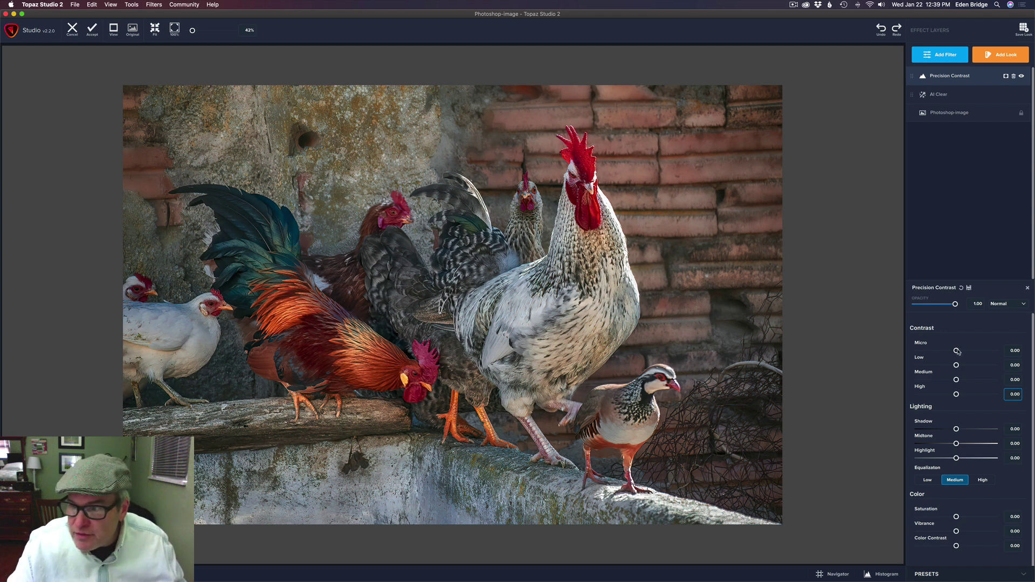
# Set contrast to Micro 0.29, Low 0.45, Medium 0.14, High 0.51, and adjust the lighting sliders
pyautogui.moveTo(957, 352); pyautogui.dragTo(968, 382)
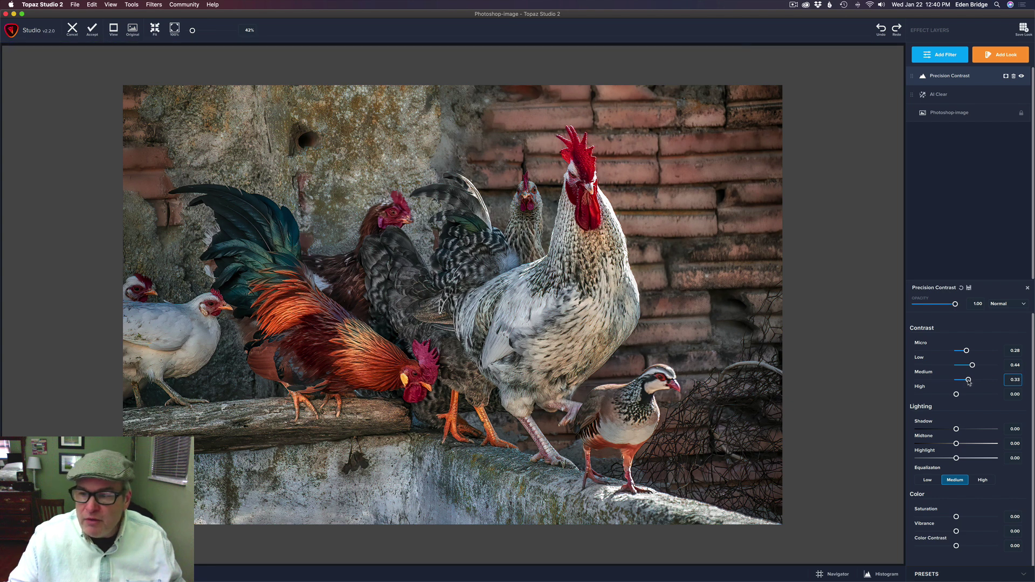
pyautogui.moveTo(968, 382)
pyautogui.mouseDown()
pyautogui.moveTo(958, 395)
pyautogui.moveTo(986, 399)
pyautogui.moveTo(976, 397)
pyautogui.mouseUp()
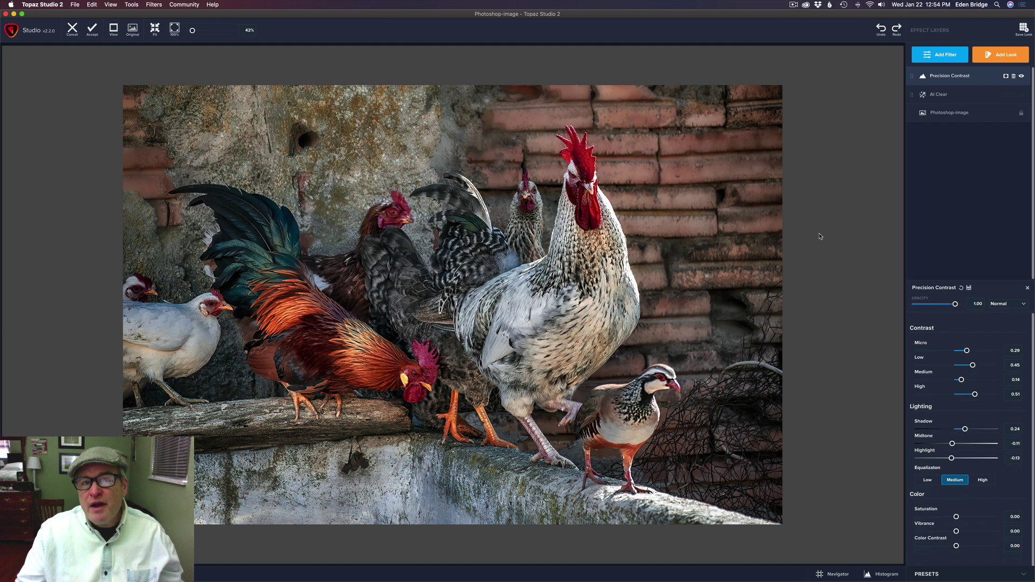
# Hide and re-show the Precision Contrast layer to compare the photo with and without it
pyautogui.click(1021, 77)
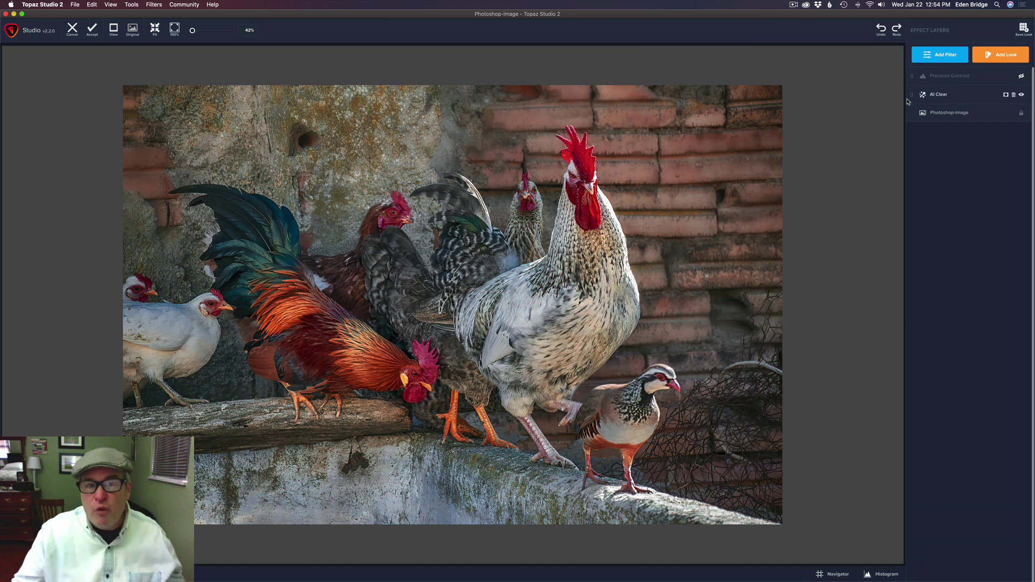
pyautogui.click(1021, 78)
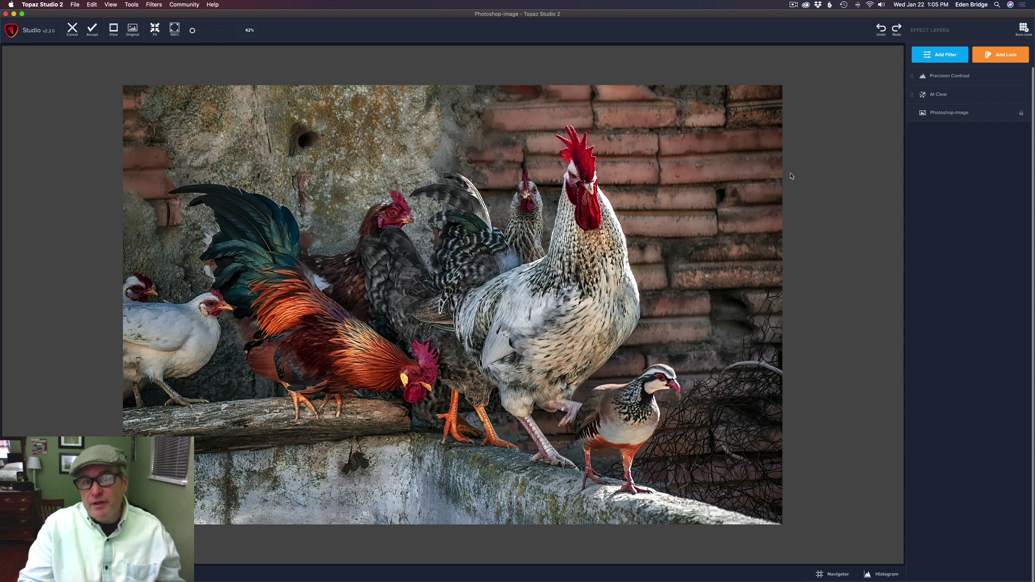
# Set Precision Contrast lighting to Shadow 0.27, Midtone 0.08 and Highlight -0.25
pyautogui.click(967, 76)
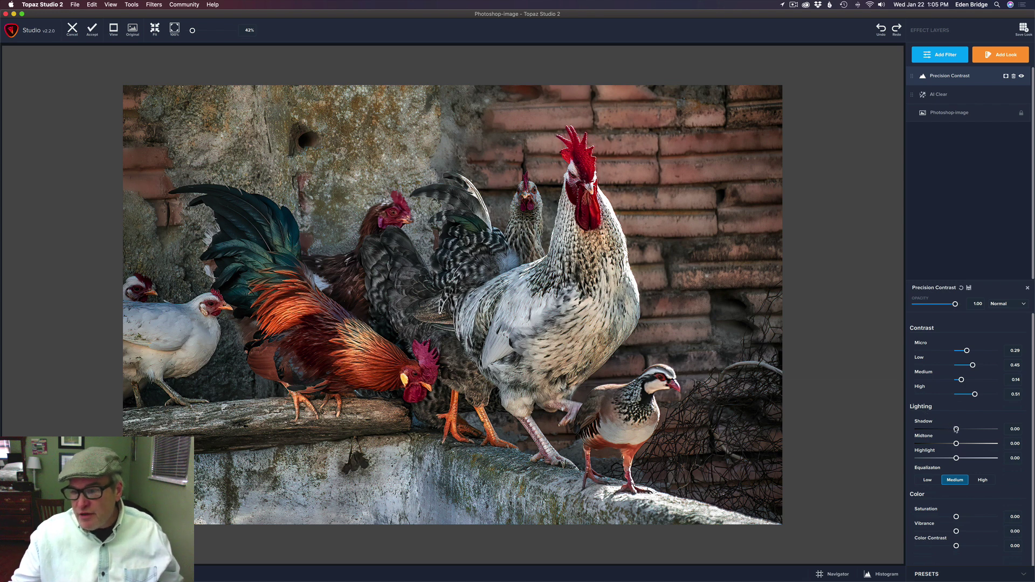
pyautogui.moveTo(956, 429)
pyautogui.mouseDown()
pyautogui.moveTo(972, 430)
pyautogui.moveTo(959, 447)
pyautogui.mouseUp()
pyautogui.click(957, 444)
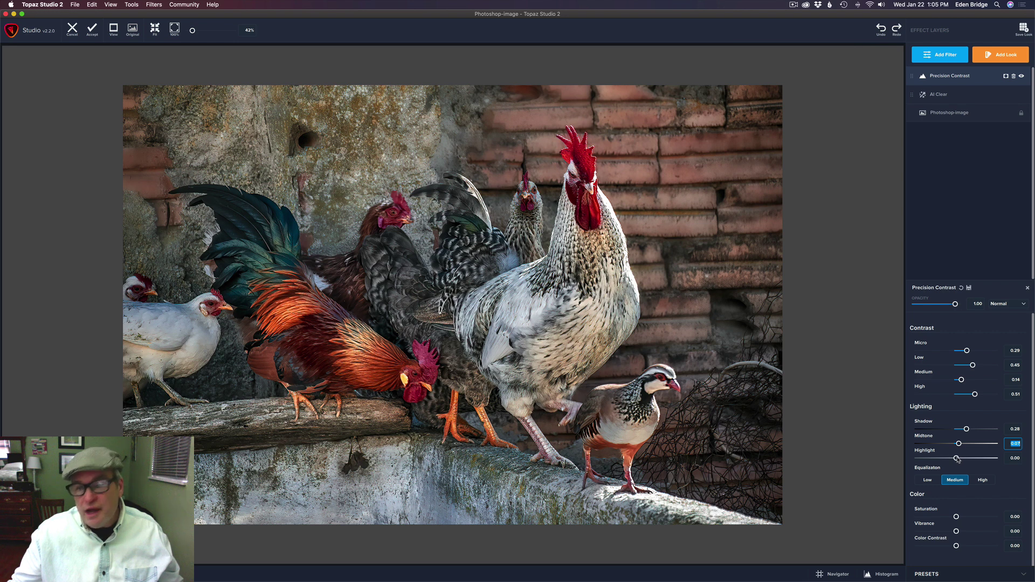
pyautogui.moveTo(957, 459); pyautogui.dragTo(947, 460)
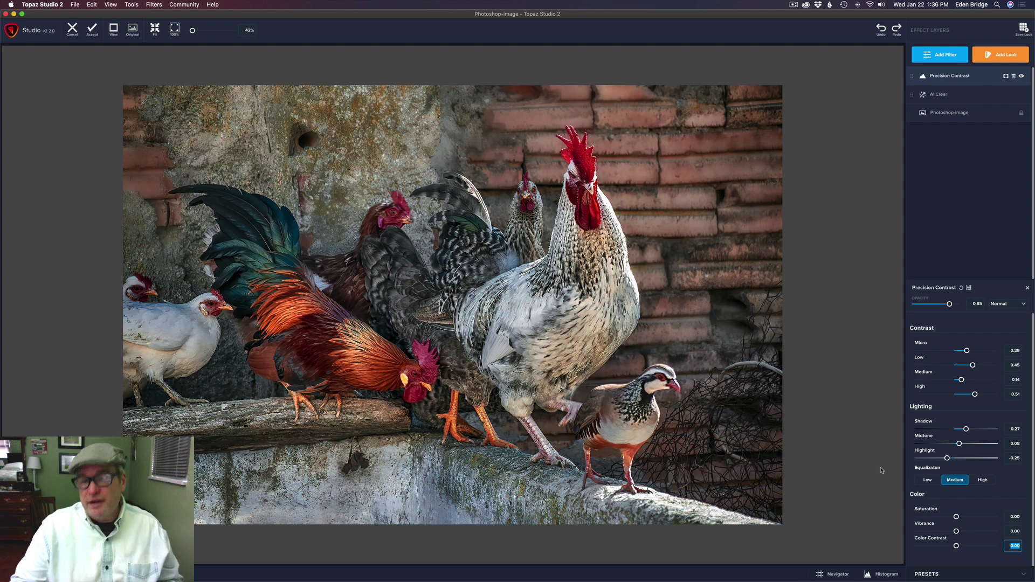
# Try Low, Medium and High equalization, settling on Medium
pyautogui.click(928, 483)
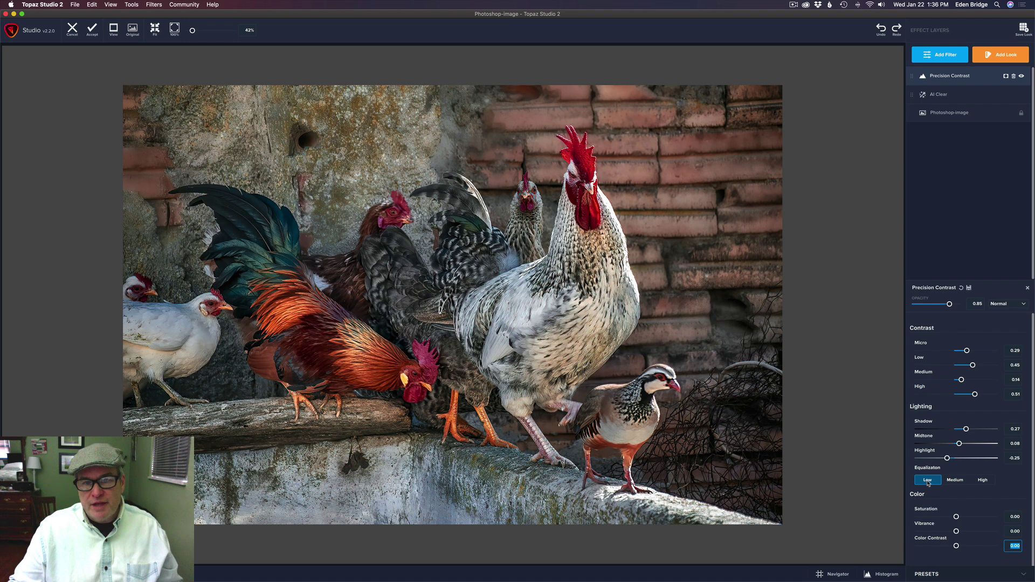
pyautogui.click(959, 485)
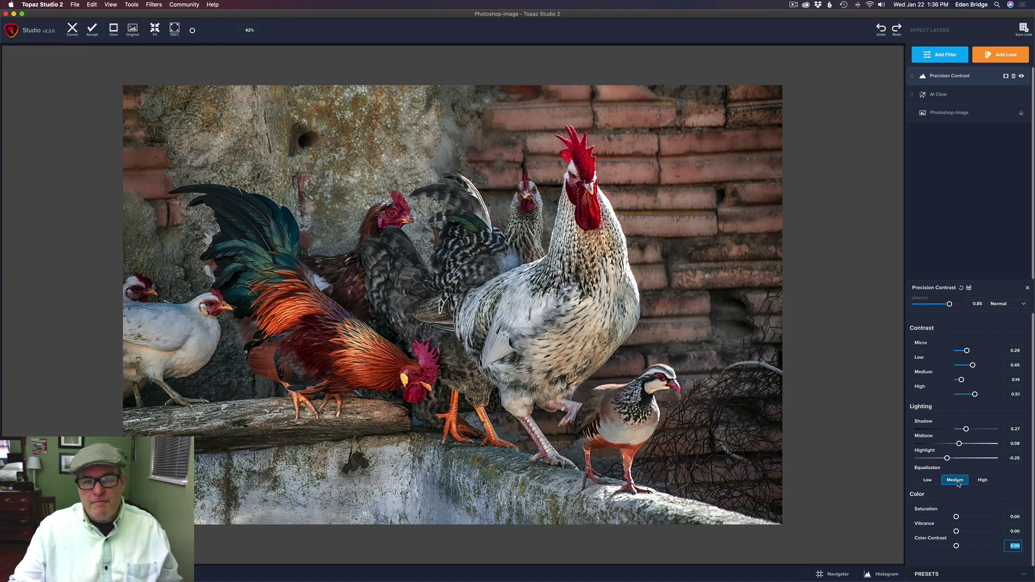
pyautogui.click(983, 481)
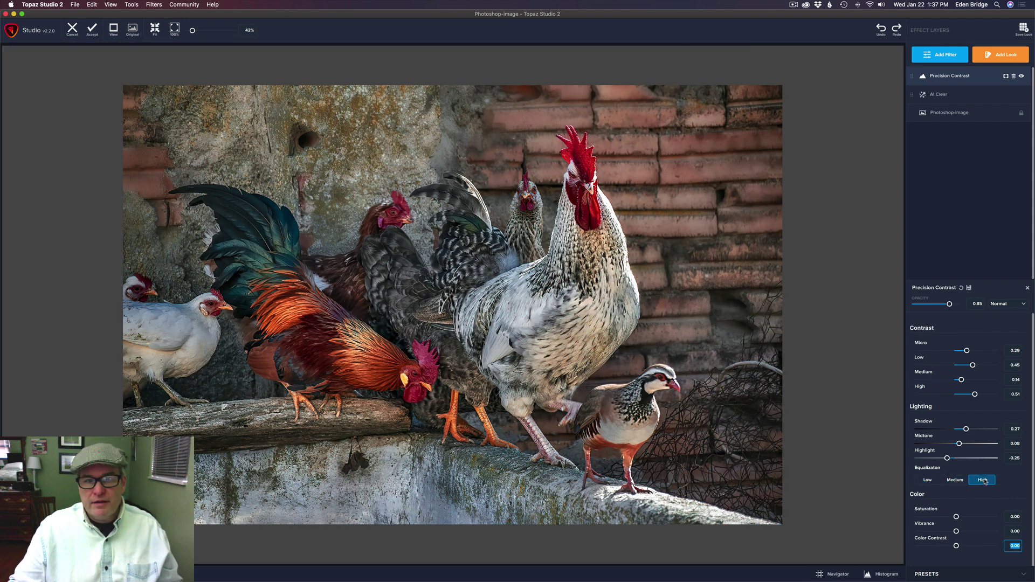
pyautogui.click(957, 483)
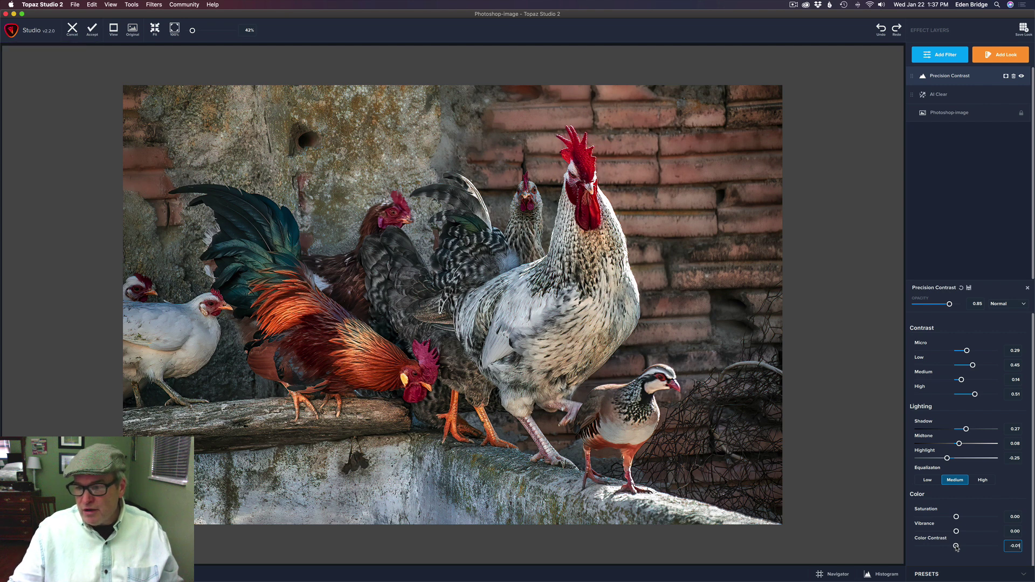
# Try Color Contrast at full 1.00, reset it, then settle on 0.45
pyautogui.moveTo(957, 547); pyautogui.dragTo(1003, 549)
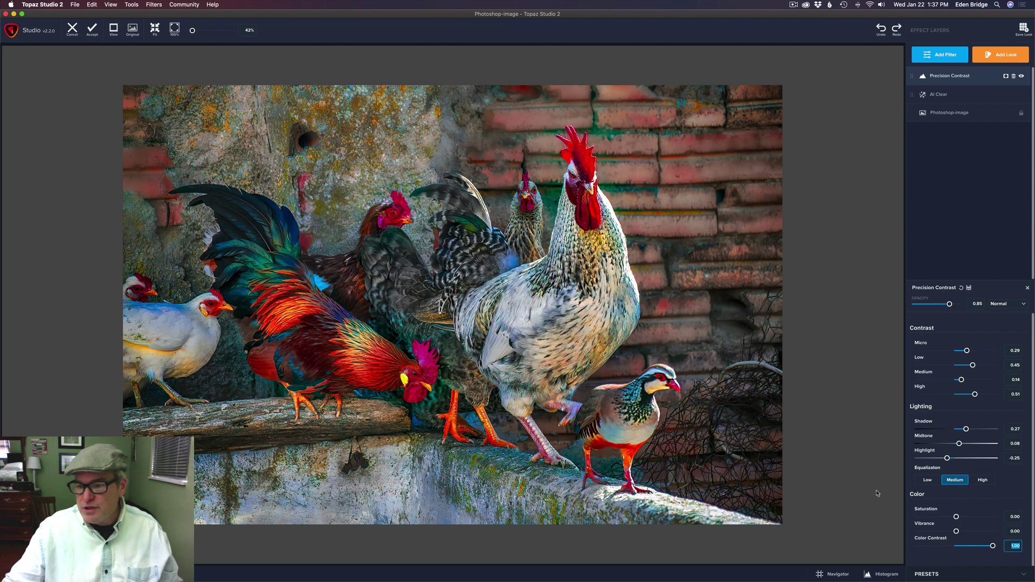
pyautogui.doubleClick(935, 541)
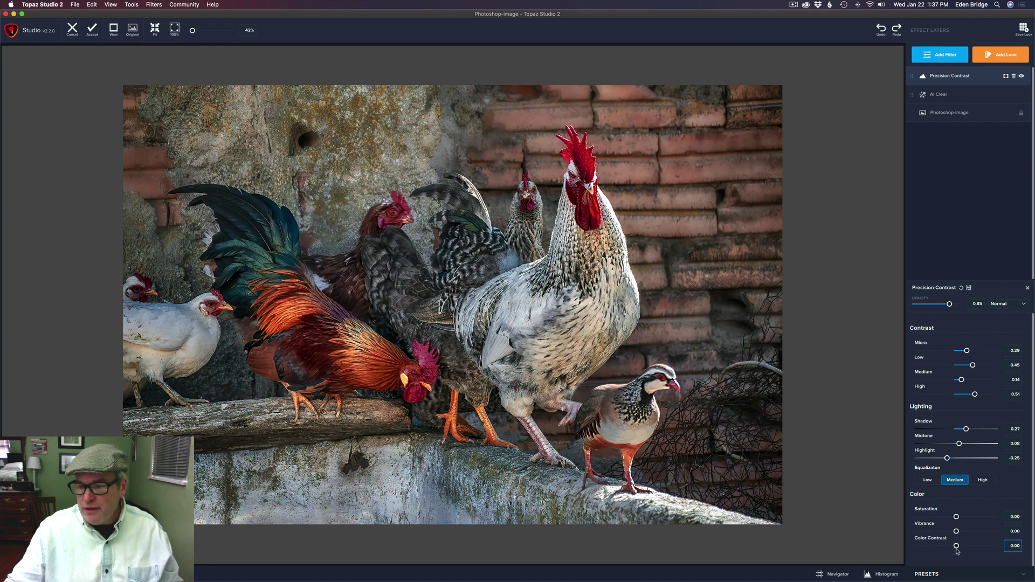
pyautogui.moveTo(956, 546); pyautogui.dragTo(973, 548)
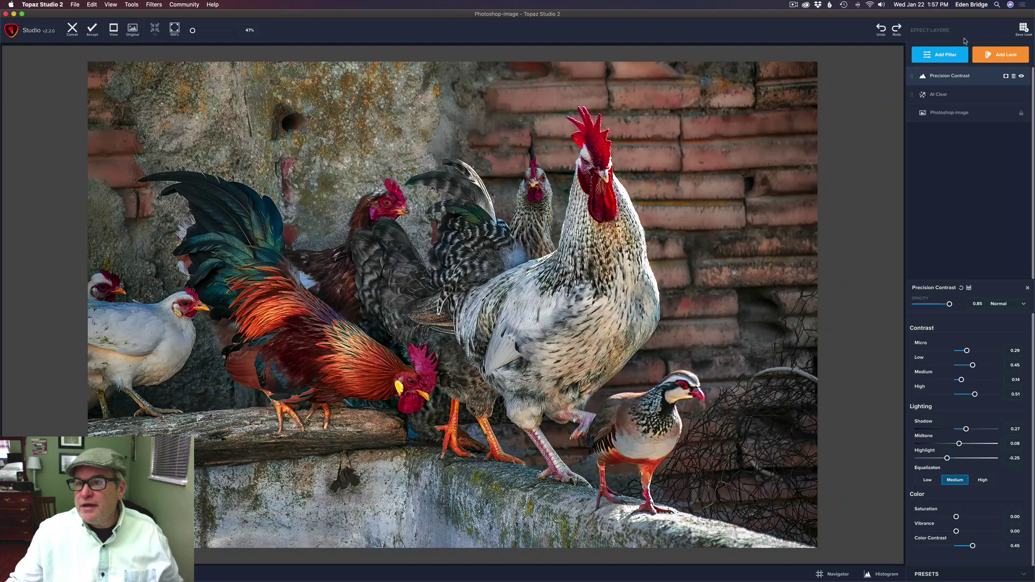
# Add a Precision Detail layer above Precision Contrast and scroll through its detail and lighting sliders
pyautogui.click(955, 56)
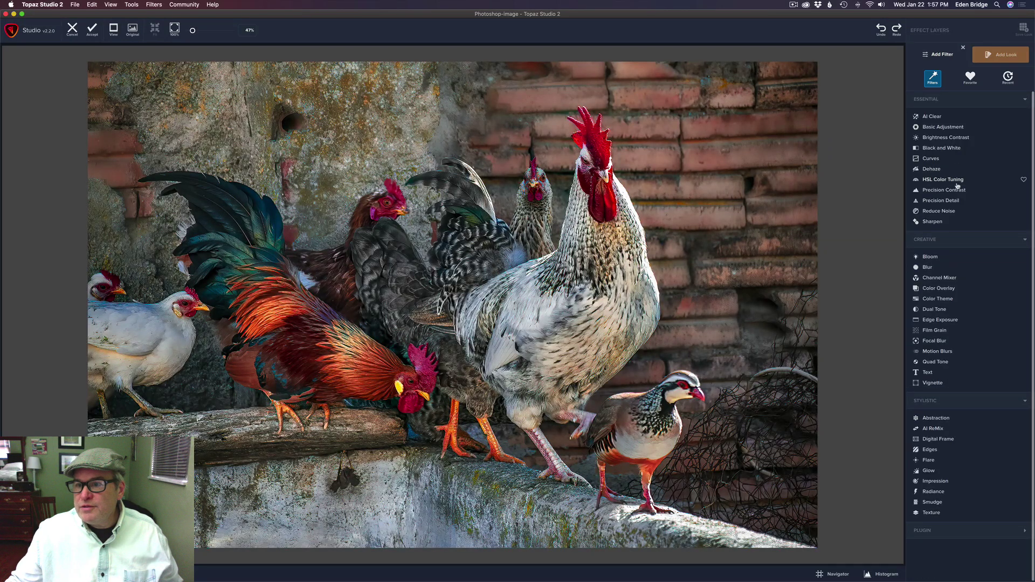
pyautogui.click(941, 200)
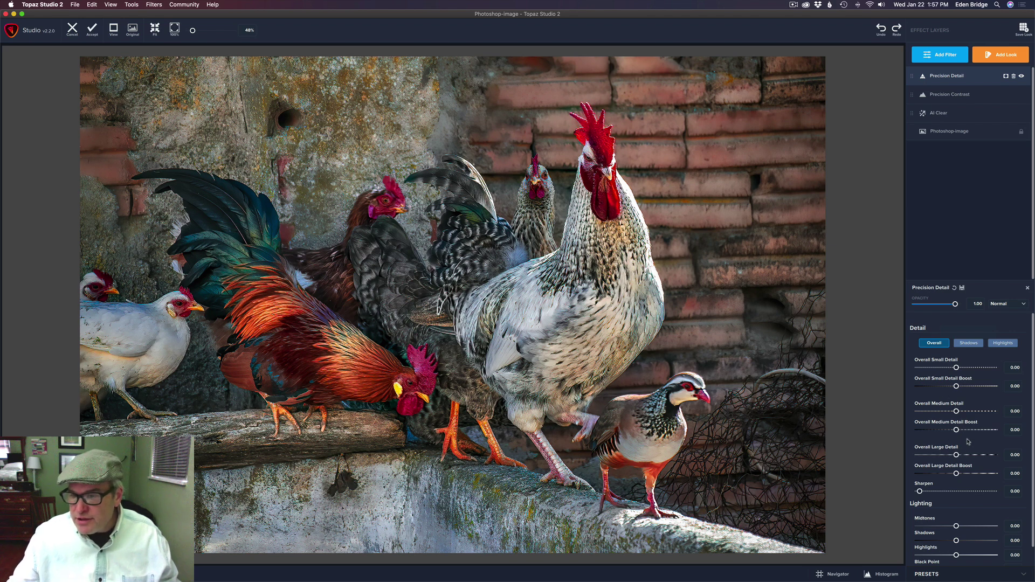
pyautogui.scroll(-2, 963, 496)
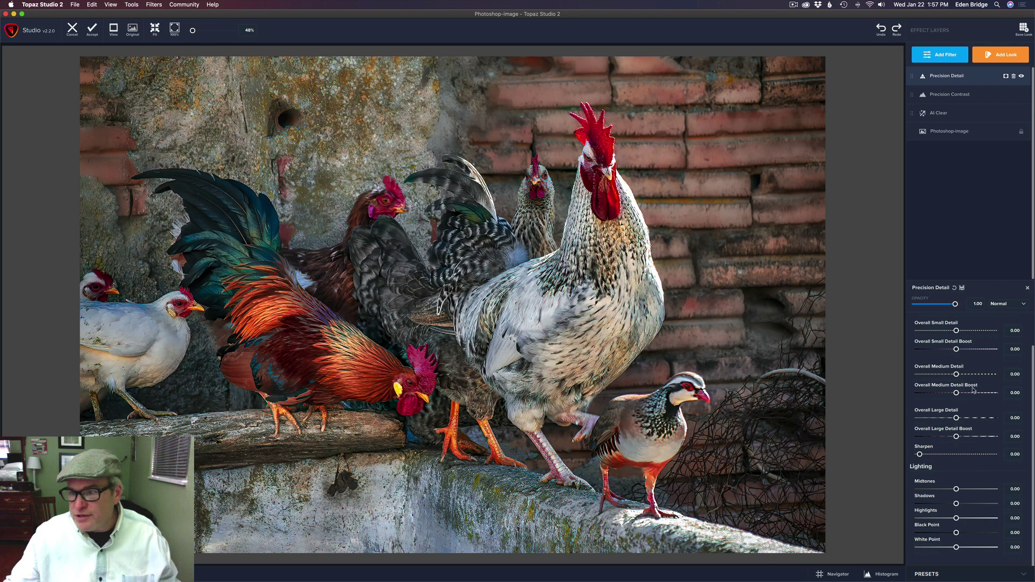
pyautogui.scroll(2, 973, 389)
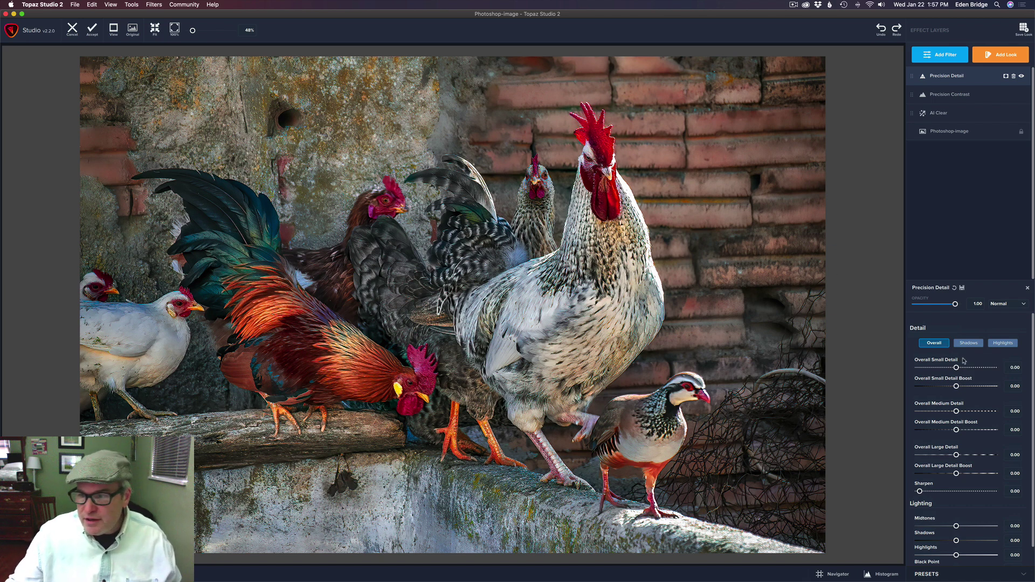
# Set Precision Detail's Overall sliders: Small Detail 0.16, Small Detail Boost -0.09, Medium Detail 0.12, Large Detail 0.08
pyautogui.moveTo(957, 368); pyautogui.dragTo(964, 370)
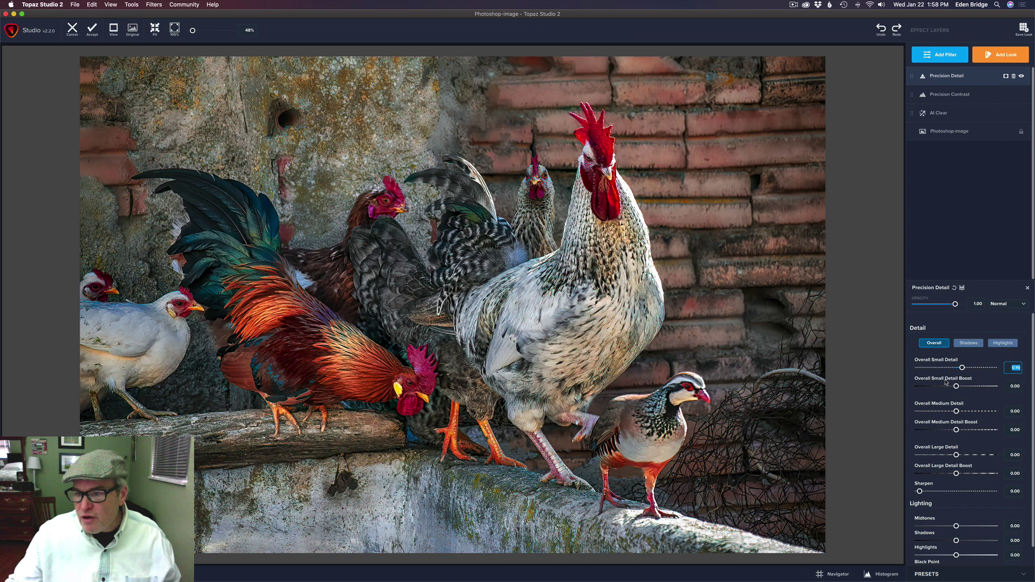
pyautogui.moveTo(957, 386)
pyautogui.mouseDown()
pyautogui.moveTo(971, 387)
pyautogui.moveTo(955, 387)
pyautogui.mouseUp()
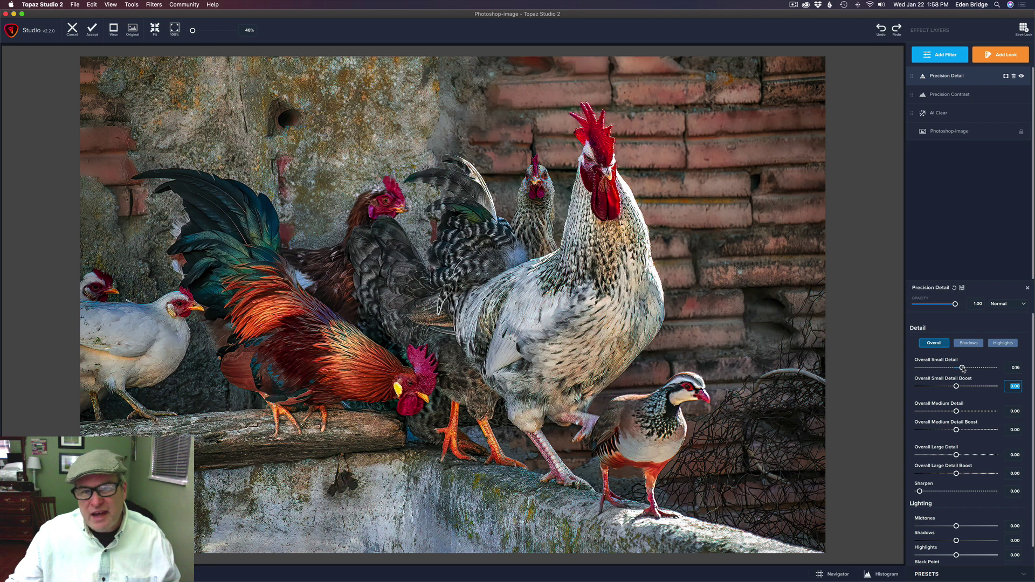
pyautogui.moveTo(956, 387); pyautogui.dragTo(954, 387)
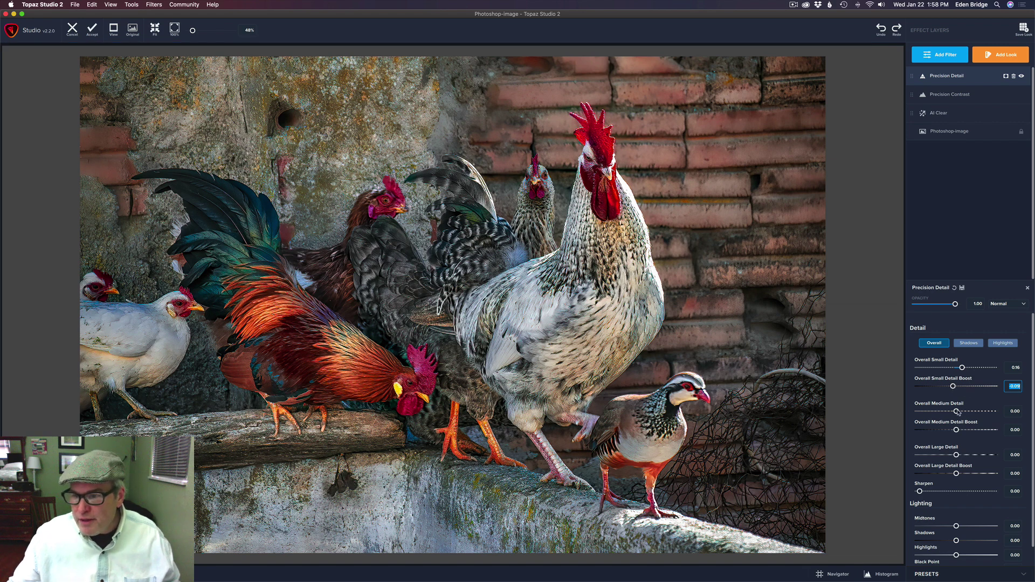
pyautogui.moveTo(957, 411); pyautogui.dragTo(961, 412)
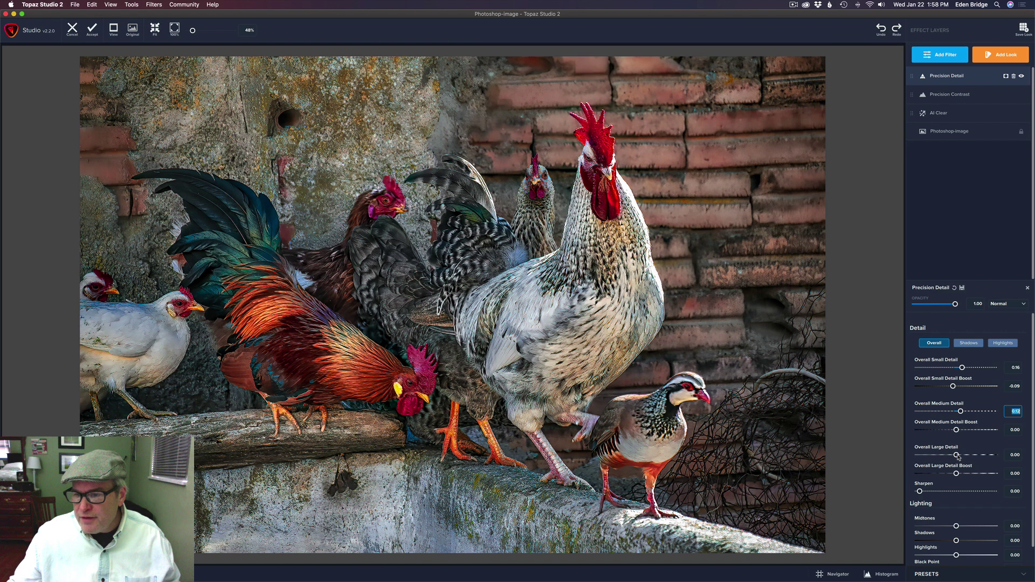
pyautogui.moveTo(957, 456); pyautogui.dragTo(963, 457)
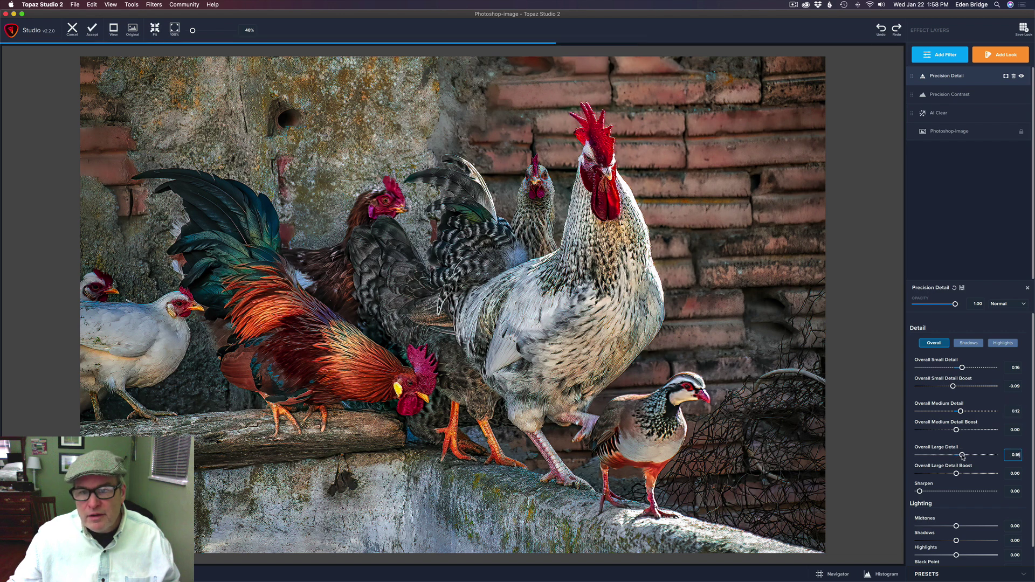
pyautogui.moveTo(963, 457); pyautogui.dragTo(959, 458)
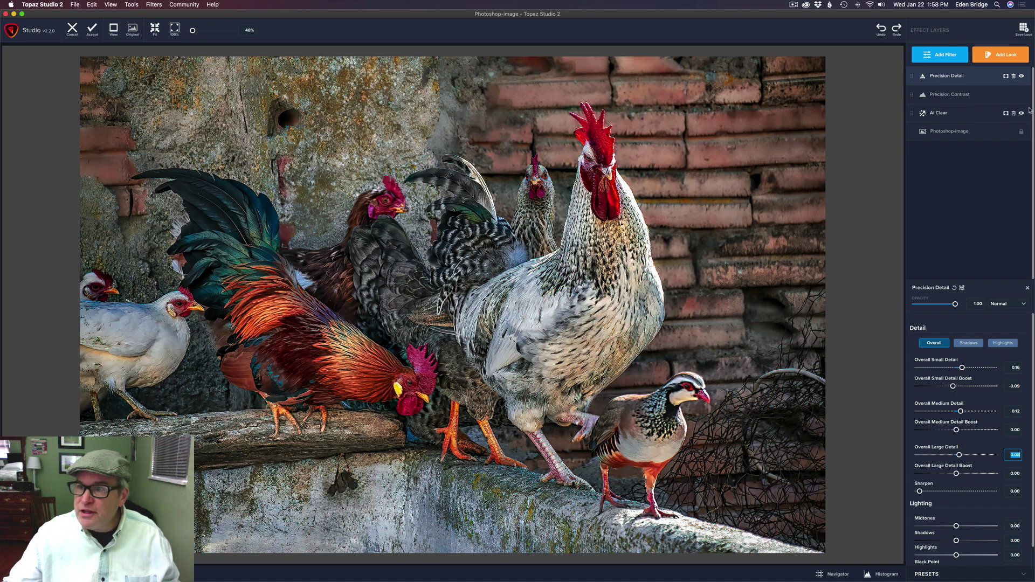
# Toggle the Precision Detail layer off and back on to compare, then reopen its settings
pyautogui.click(1022, 77)
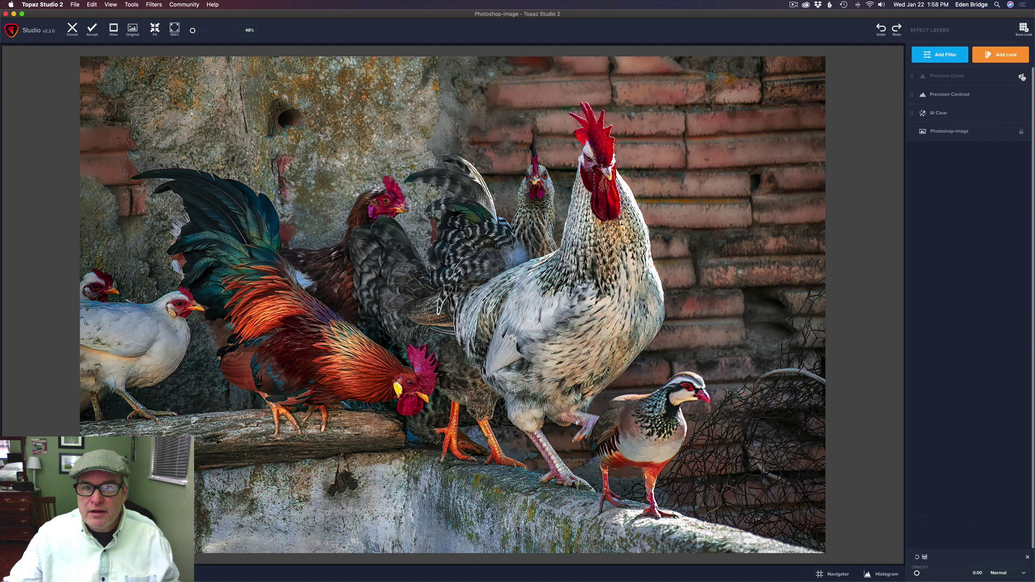
pyautogui.click(1022, 77)
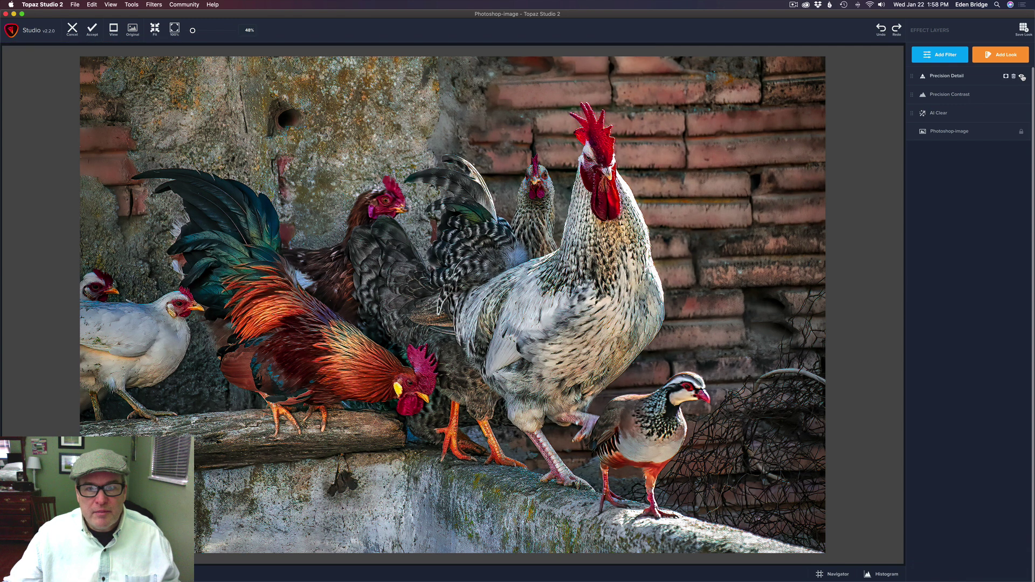
pyautogui.click(973, 76)
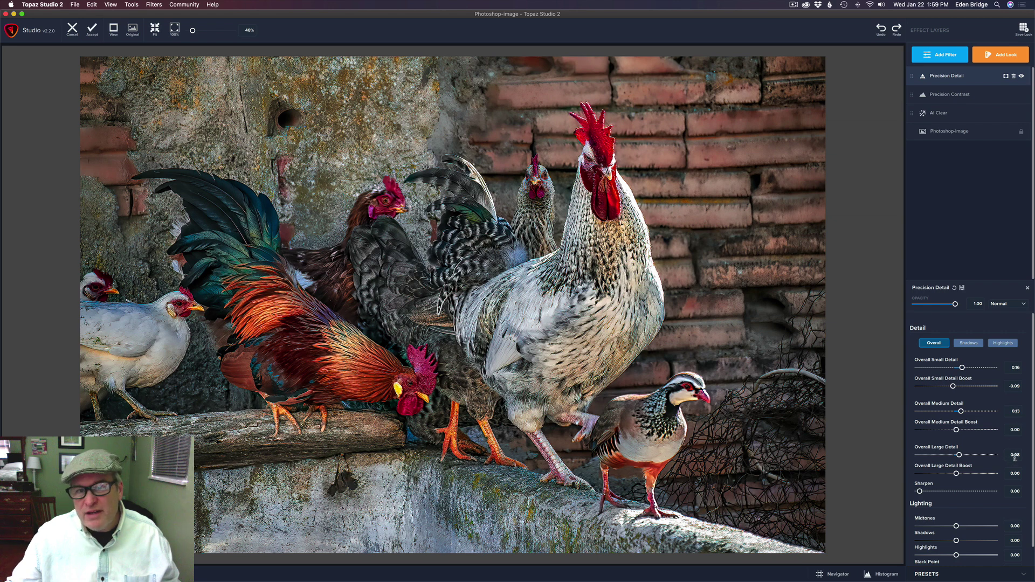
# On the Shadows tab, set Shadow Small Detail 0.08, Shadow Medium Detail 0.05, Shadow Large Details -0.09
pyautogui.click(975, 345)
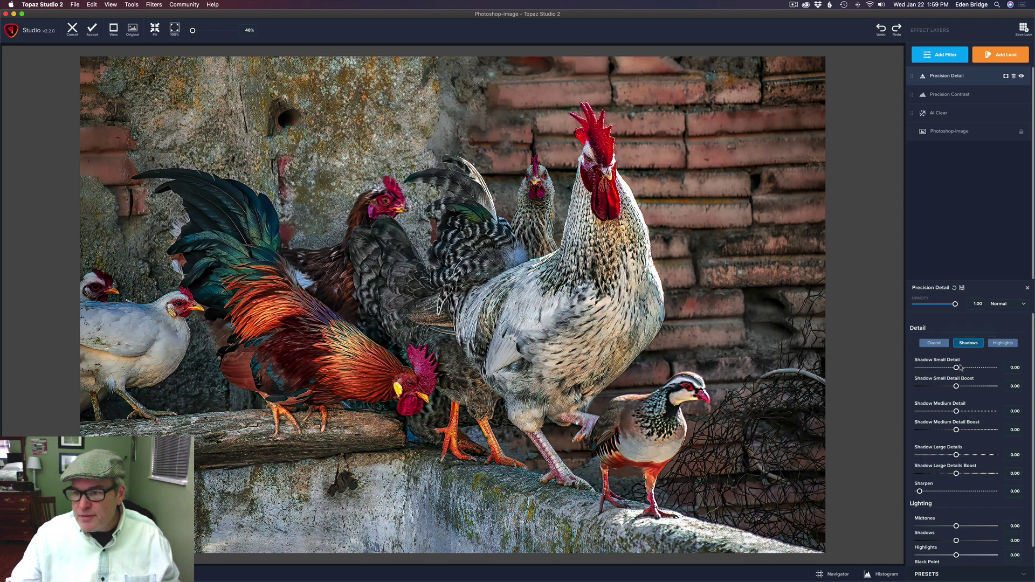
pyautogui.moveTo(959, 369)
pyautogui.mouseDown()
pyautogui.moveTo(999, 373)
pyautogui.moveTo(960, 372)
pyautogui.mouseUp()
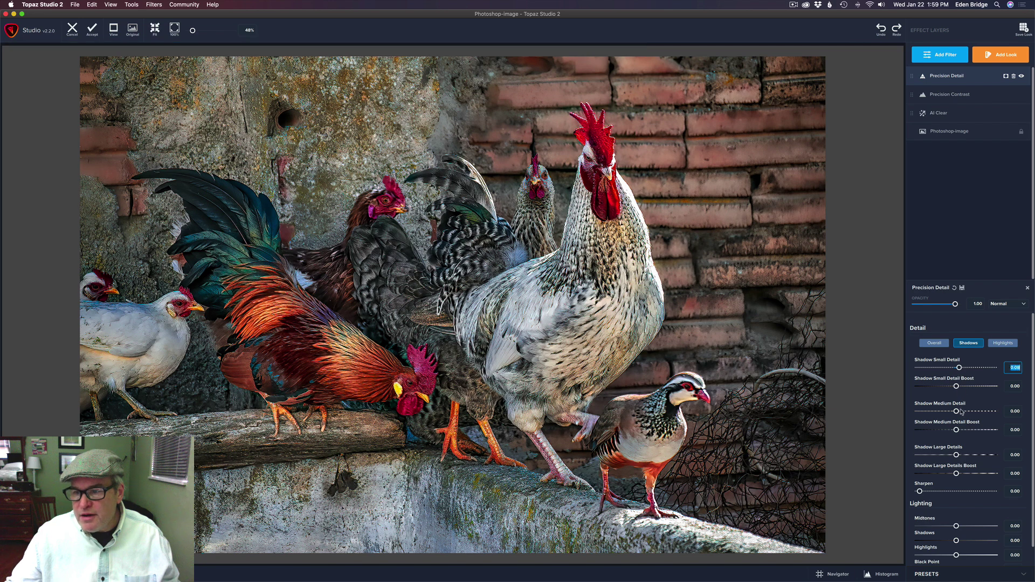
pyautogui.moveTo(957, 412); pyautogui.dragTo(959, 413)
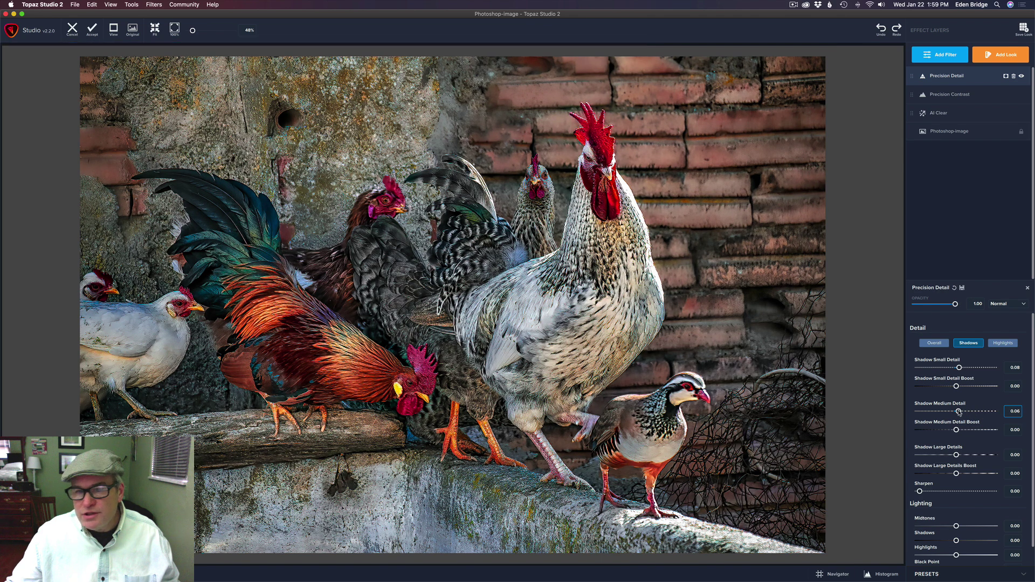
pyautogui.moveTo(959, 413); pyautogui.dragTo(958, 414)
pyautogui.moveTo(957, 455)
pyautogui.mouseDown()
pyautogui.moveTo(979, 456)
pyautogui.moveTo(951, 455)
pyautogui.mouseUp()
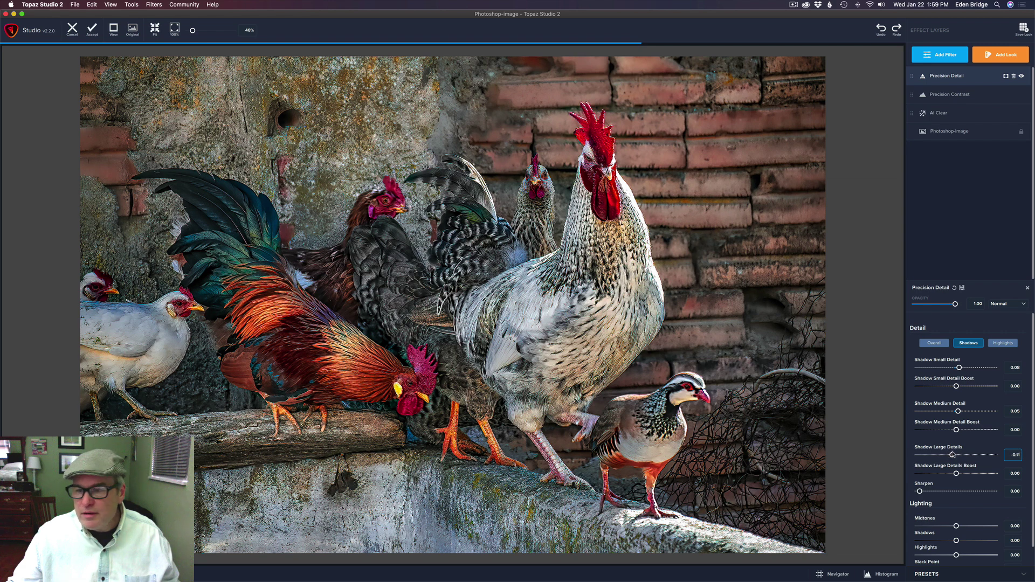
pyautogui.moveTo(952, 454); pyautogui.dragTo(954, 455)
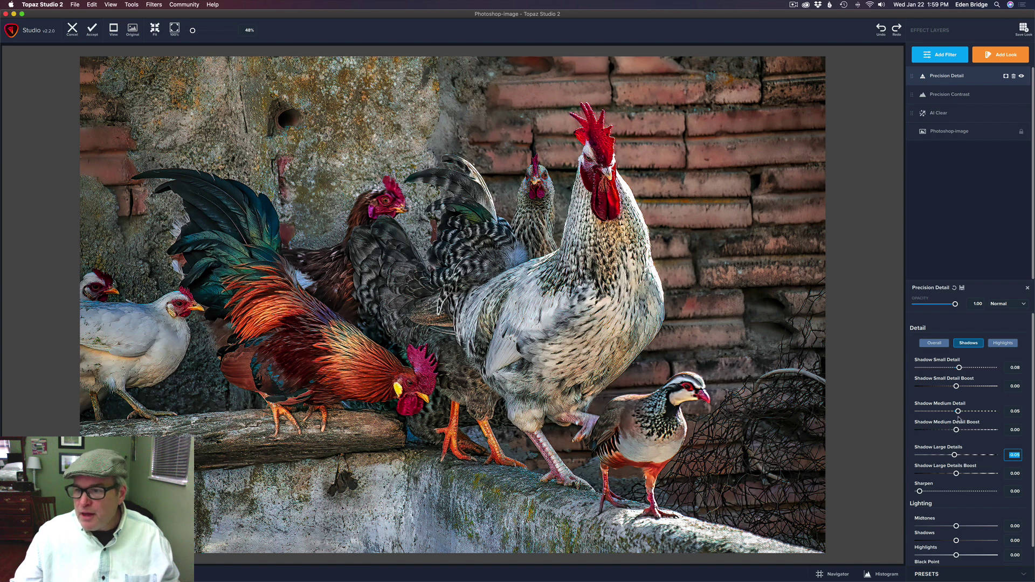
# On the Highlights tab, set Highlight Medium Detail to 0.23 and Highlight Large Detail to 0.20
pyautogui.click(1003, 344)
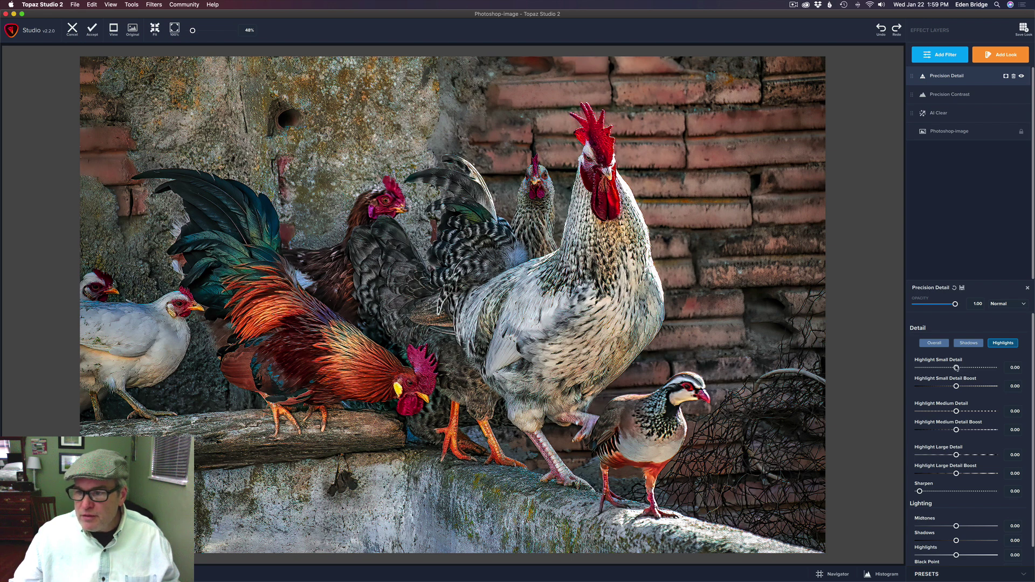
pyautogui.moveTo(956, 367)
pyautogui.mouseDown()
pyautogui.moveTo(1000, 375)
pyautogui.moveTo(956, 372)
pyautogui.mouseUp()
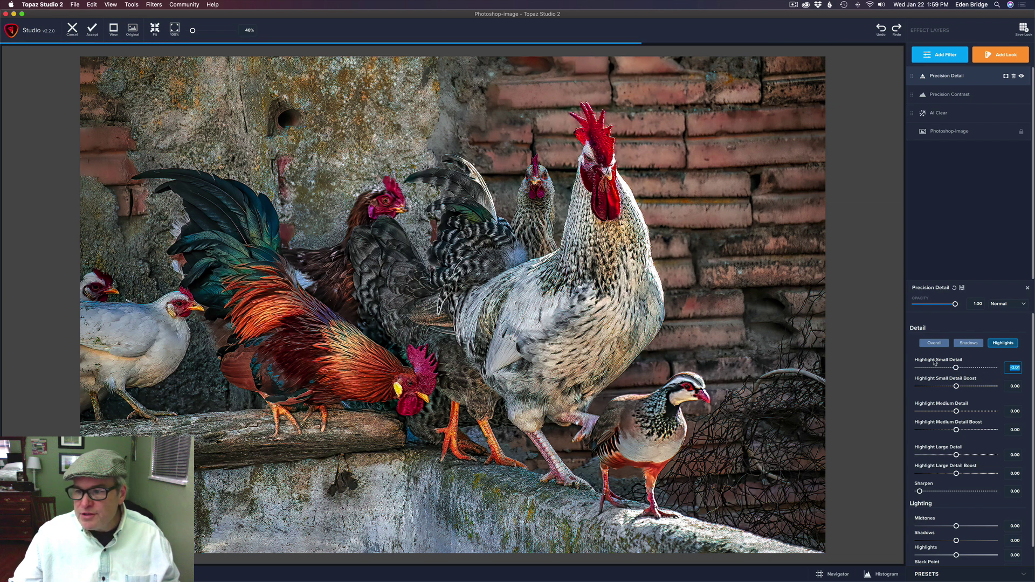
pyautogui.moveTo(956, 411); pyautogui.dragTo(1030, 419)
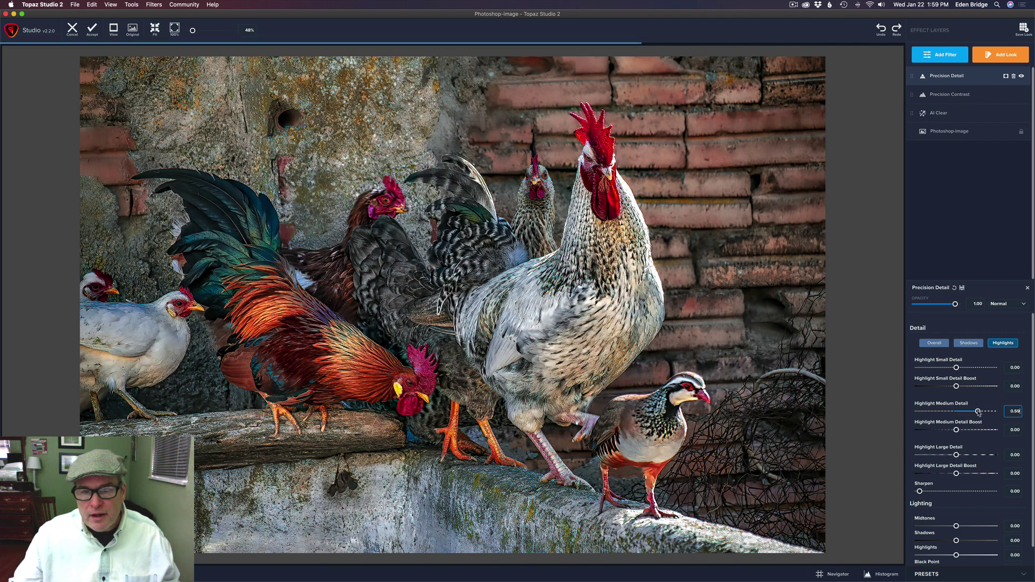
pyautogui.click(1018, 414)
pyautogui.moveTo(994, 412); pyautogui.dragTo(965, 413)
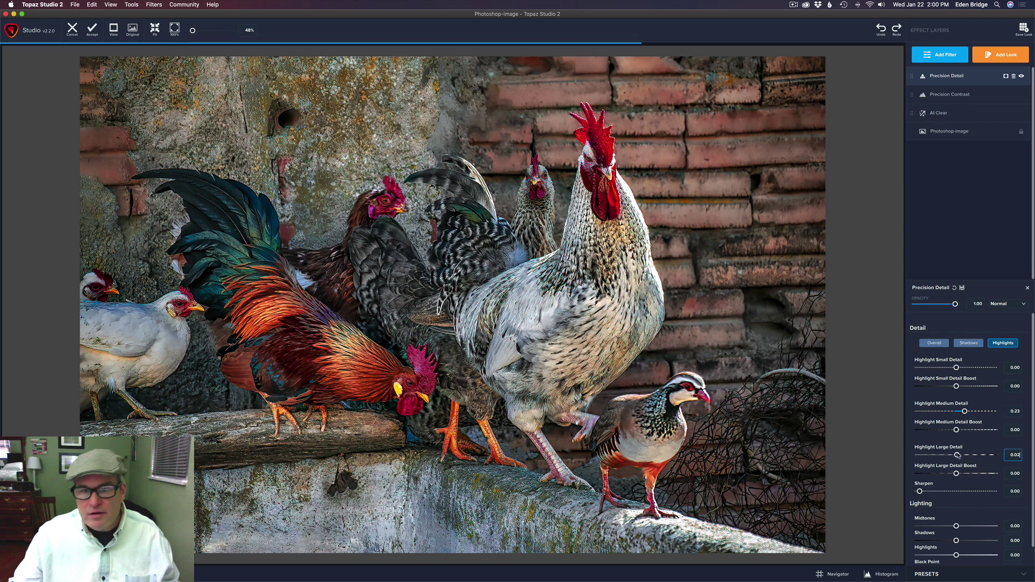
pyautogui.moveTo(957, 455); pyautogui.dragTo(991, 455)
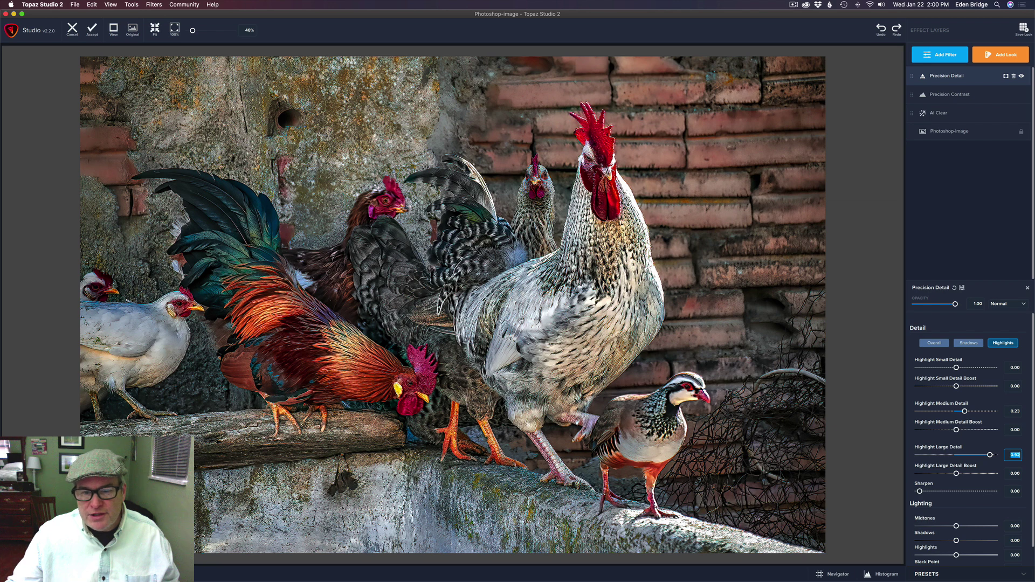
pyautogui.moveTo(993, 458)
pyautogui.mouseDown()
pyautogui.moveTo(965, 455)
pyautogui.moveTo(993, 455)
pyautogui.mouseUp()
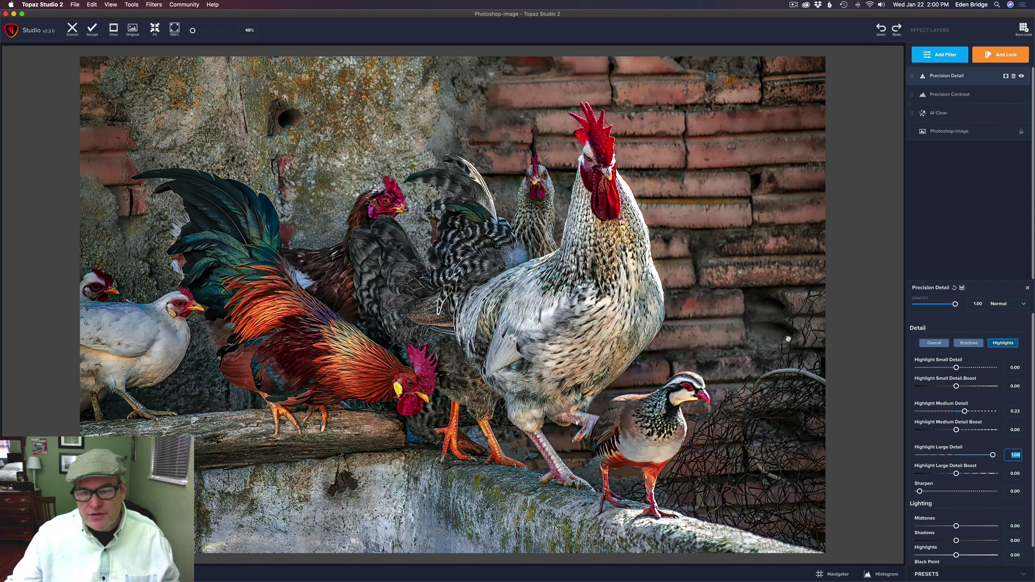
pyautogui.moveTo(994, 457); pyautogui.dragTo(965, 458)
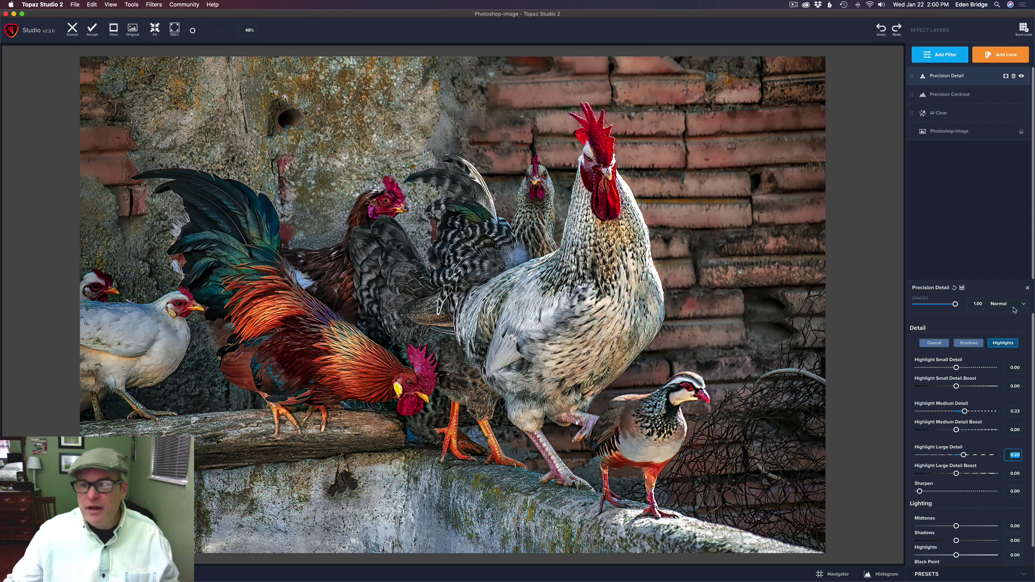
# Compare with Precision Detail hidden, then lower its opacity to 0.88 and close the settings
pyautogui.click(1021, 77)
pyautogui.click(1021, 76)
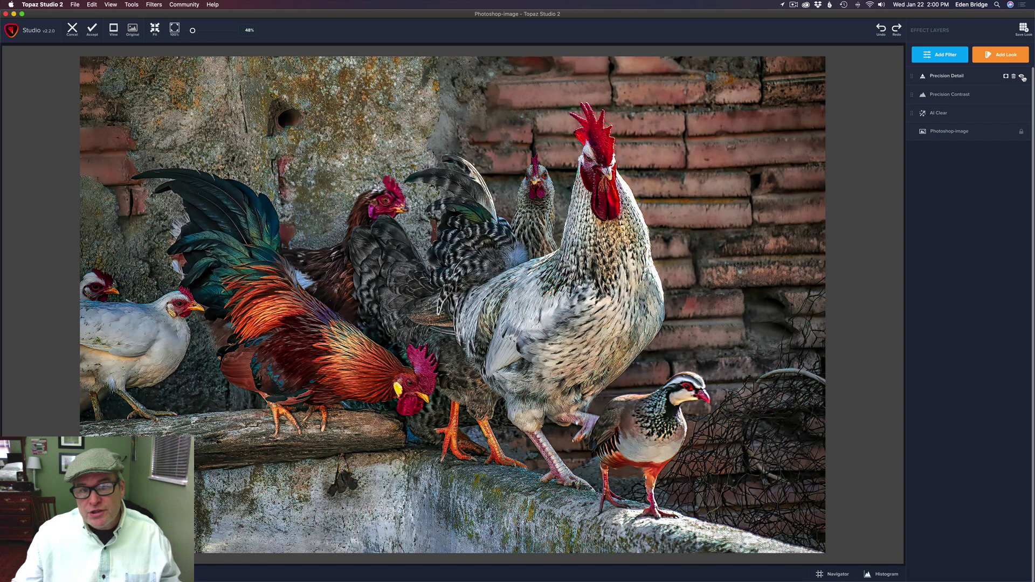
pyautogui.click(952, 75)
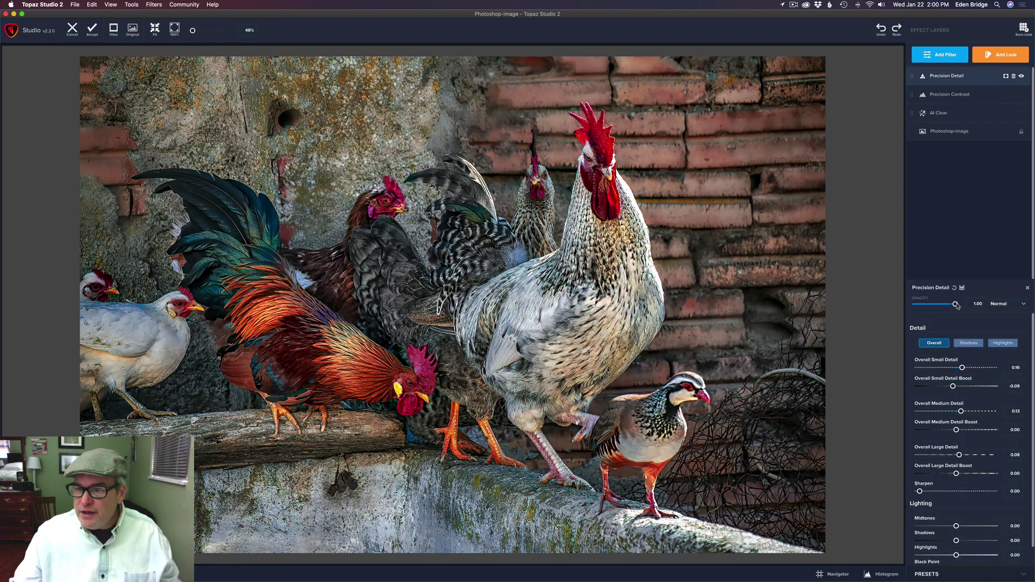
pyautogui.moveTo(956, 305); pyautogui.dragTo(948, 305)
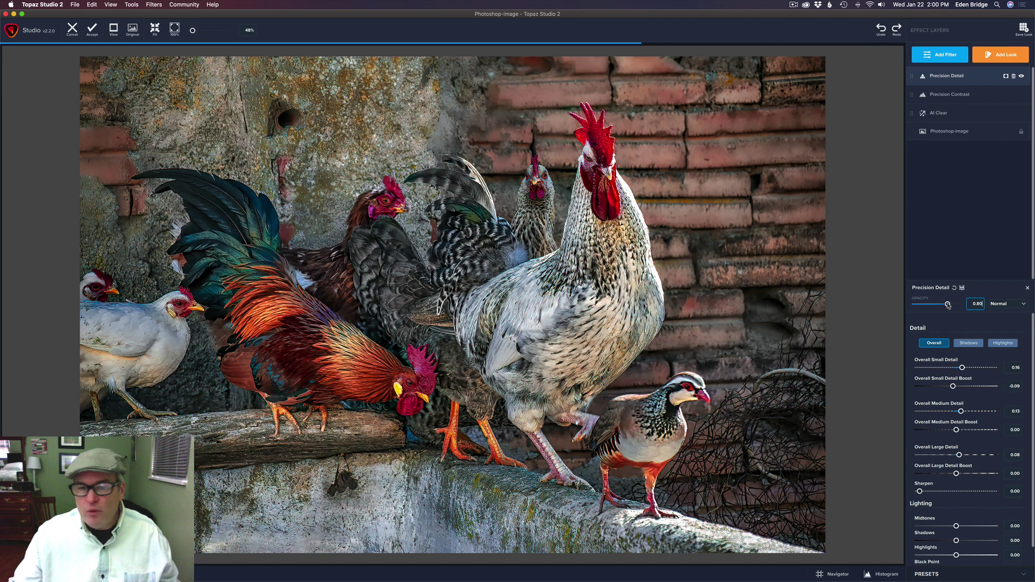
pyautogui.click(1022, 76)
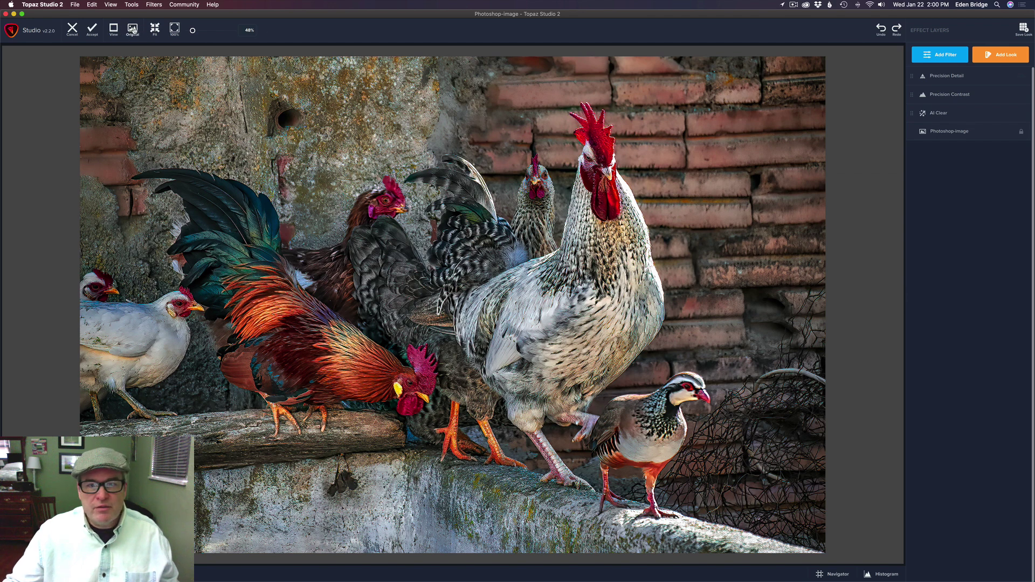
# Switch to the Original view to see the unprocessed rooster photo, then return to the enhanced version
pyautogui.click(132, 30)
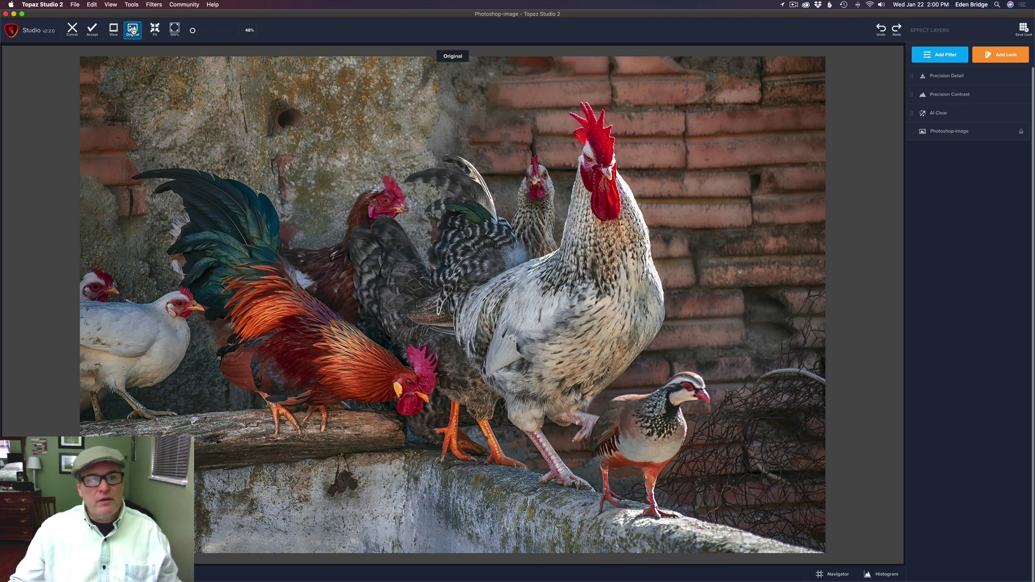
pyautogui.click(133, 30)
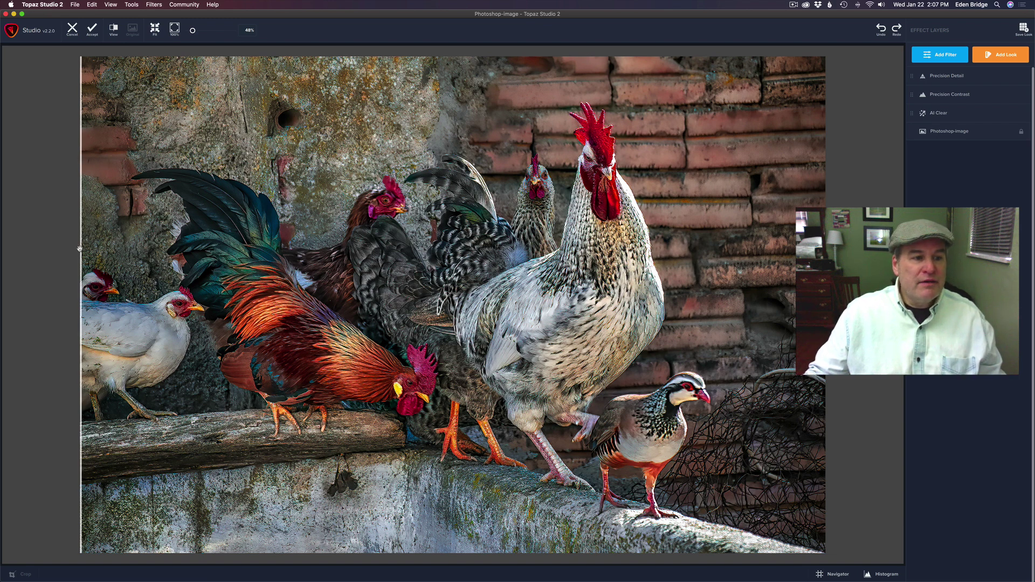
# Move the before/after split divider from the left edge to the middle of the image
pyautogui.moveTo(79, 249); pyautogui.dragTo(468, 231)
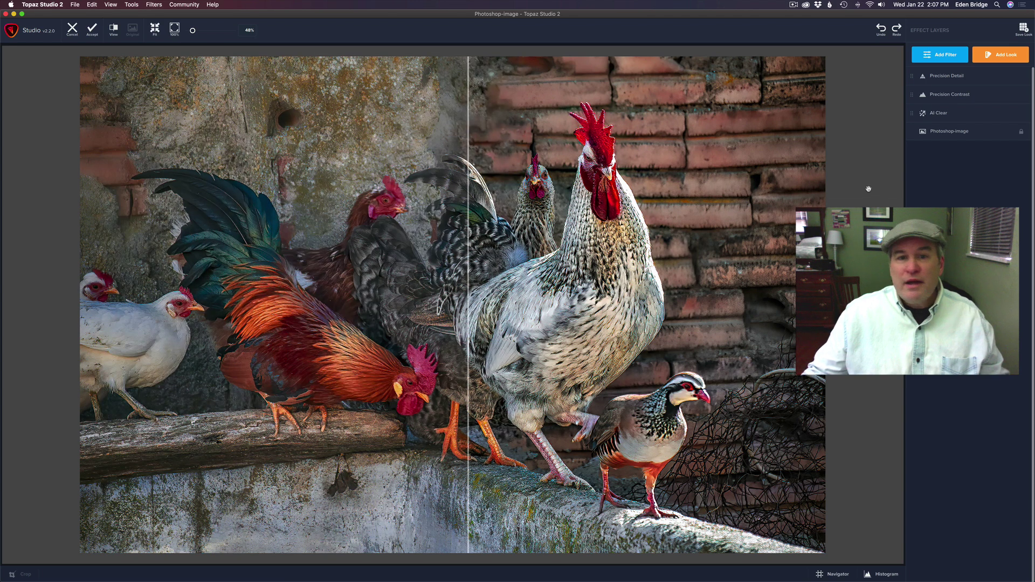